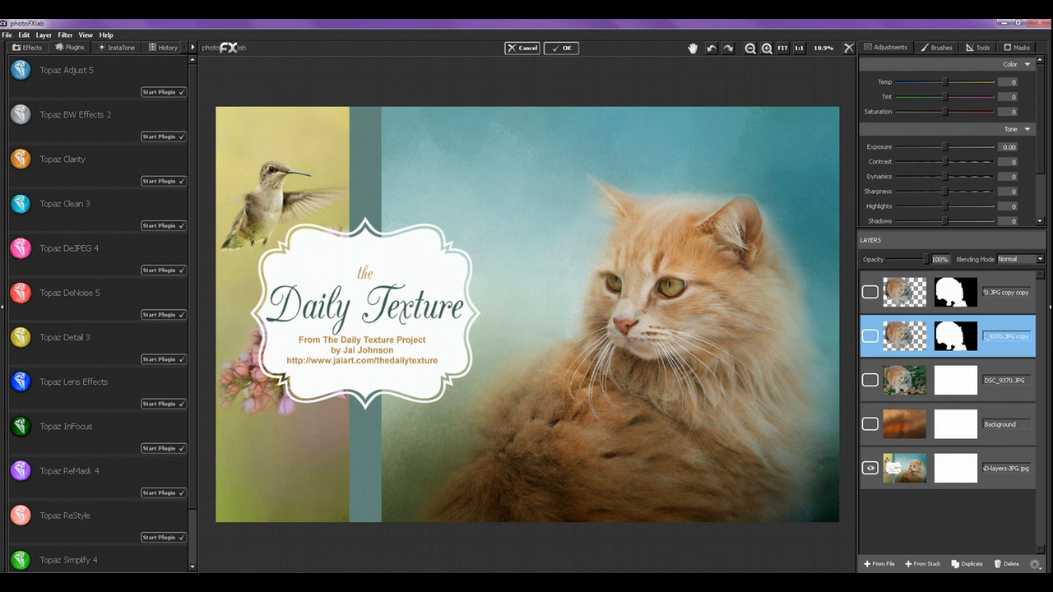
# Show and select the Background texture layer, and briefly preview the DSC_9370.JPG photo over it.
pyautogui.click(870, 425)
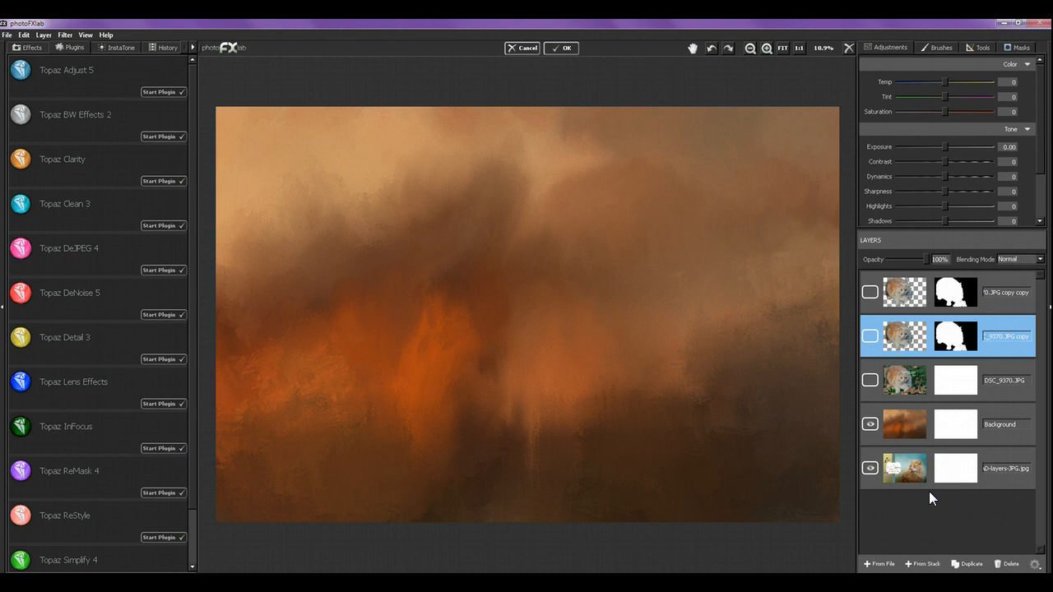
pyautogui.click(988, 416)
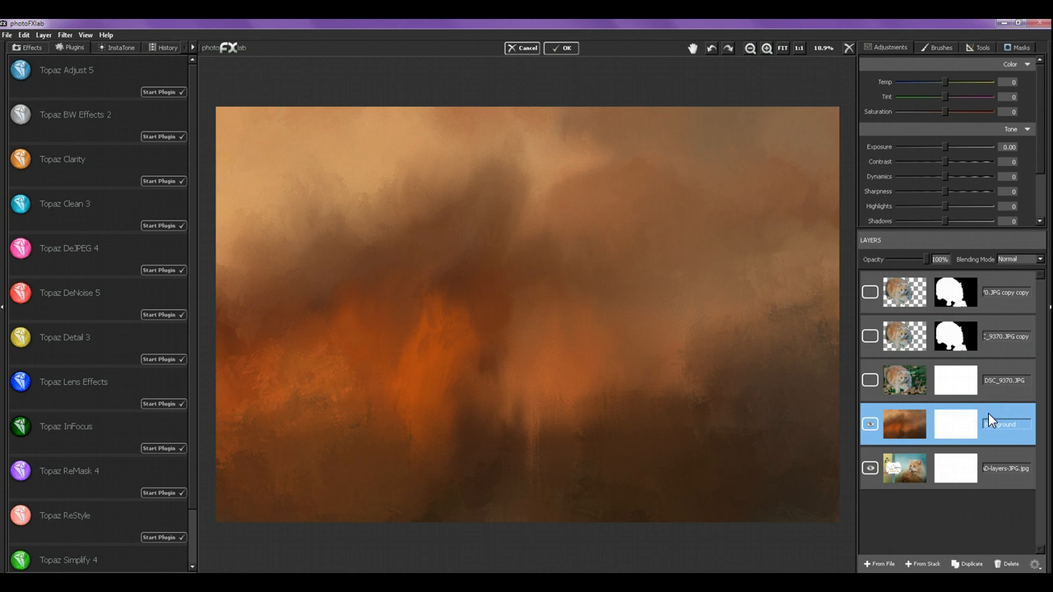
pyautogui.click(873, 379)
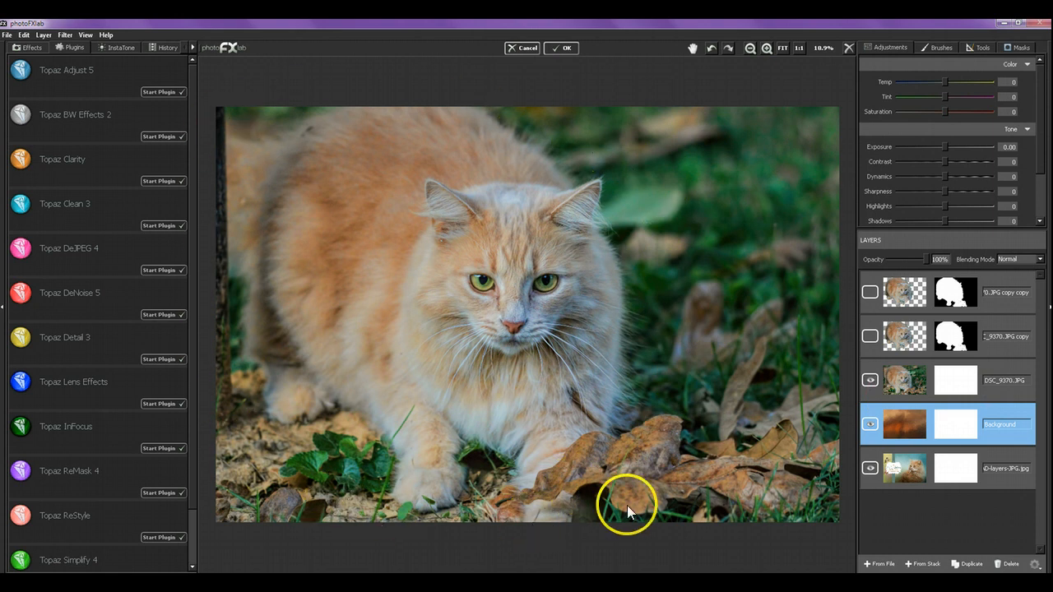
pyautogui.click(870, 381)
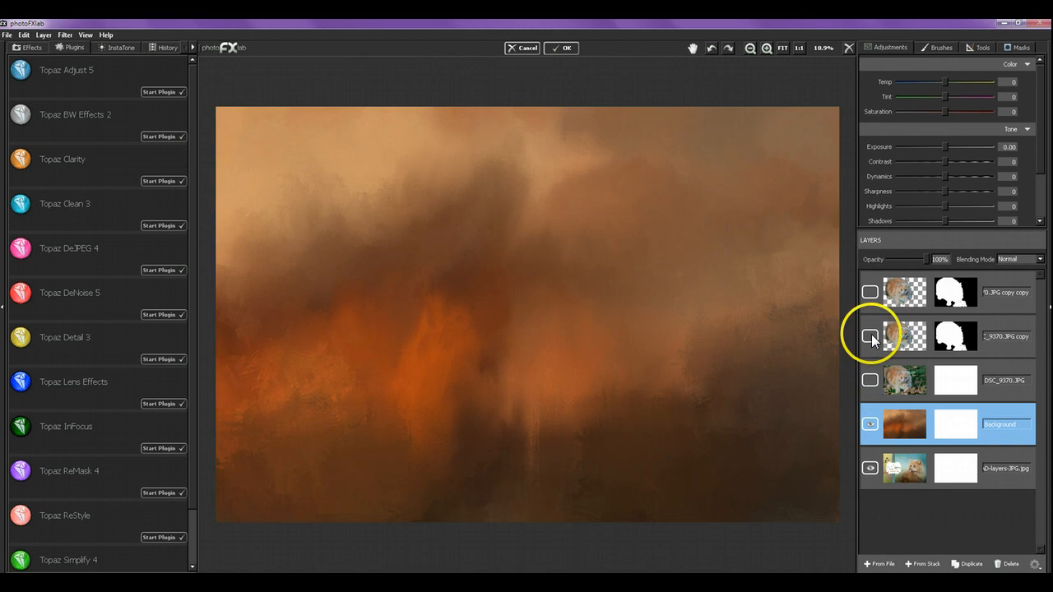
# Show and select the lower masked cat copy, and compare the cutout with the original DSC_9370.JPG photo.
pyautogui.click(870, 336)
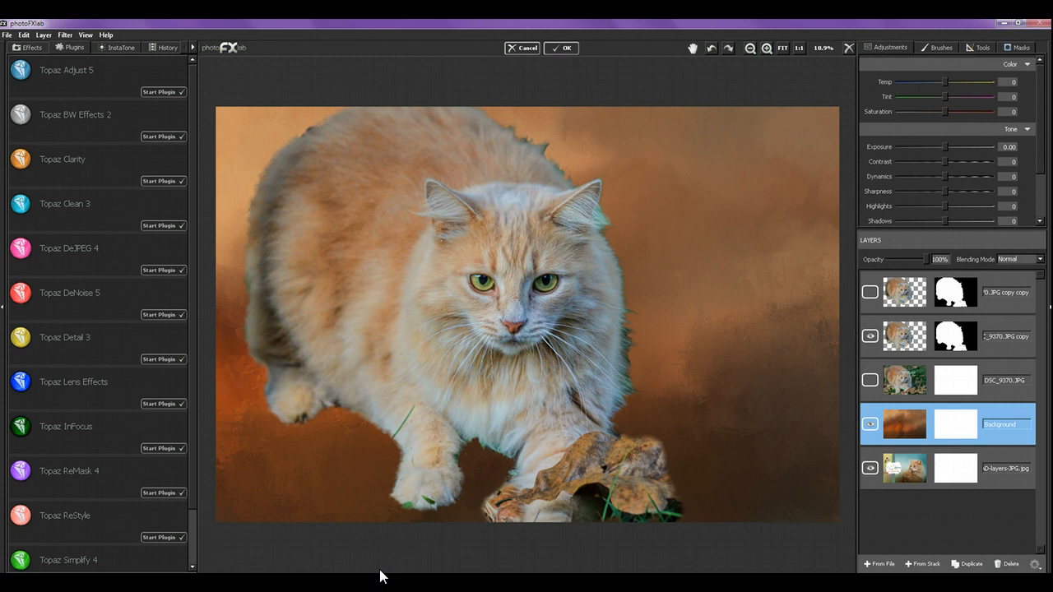
pyautogui.click(552, 453)
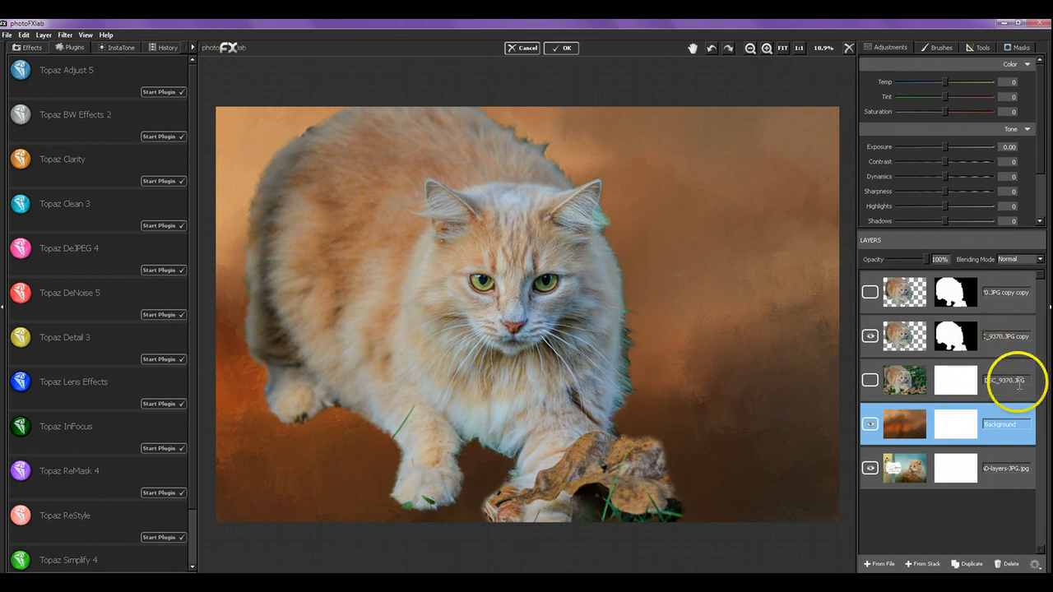
pyautogui.click(992, 350)
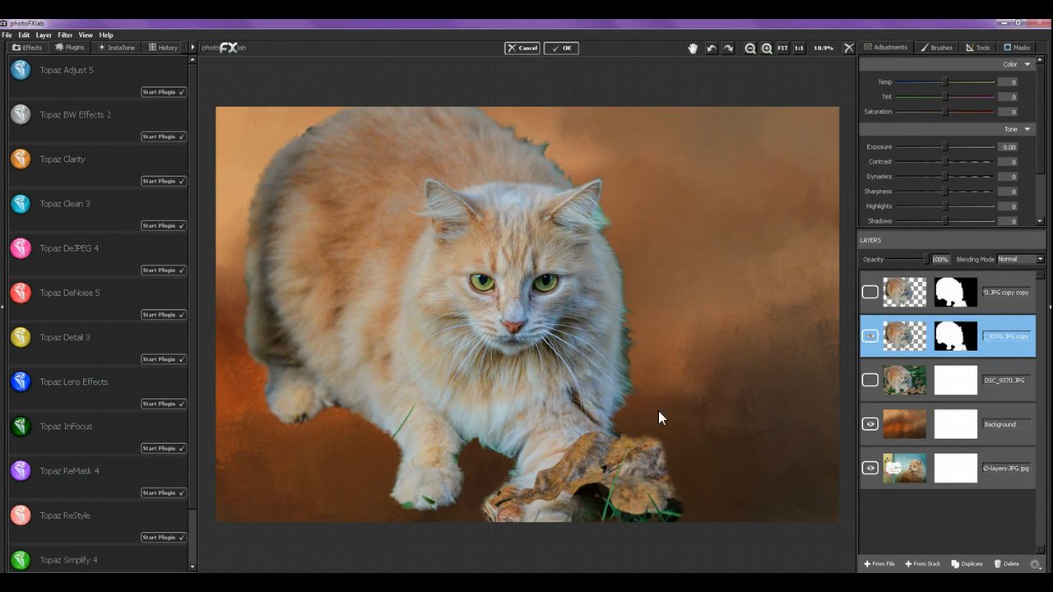
pyautogui.click(869, 380)
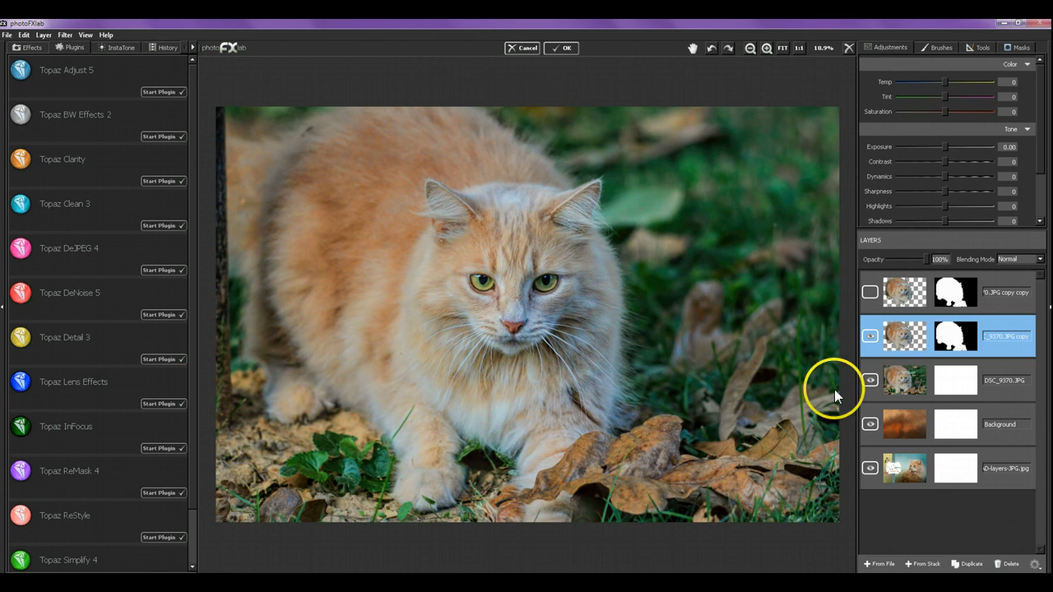
pyautogui.click(870, 381)
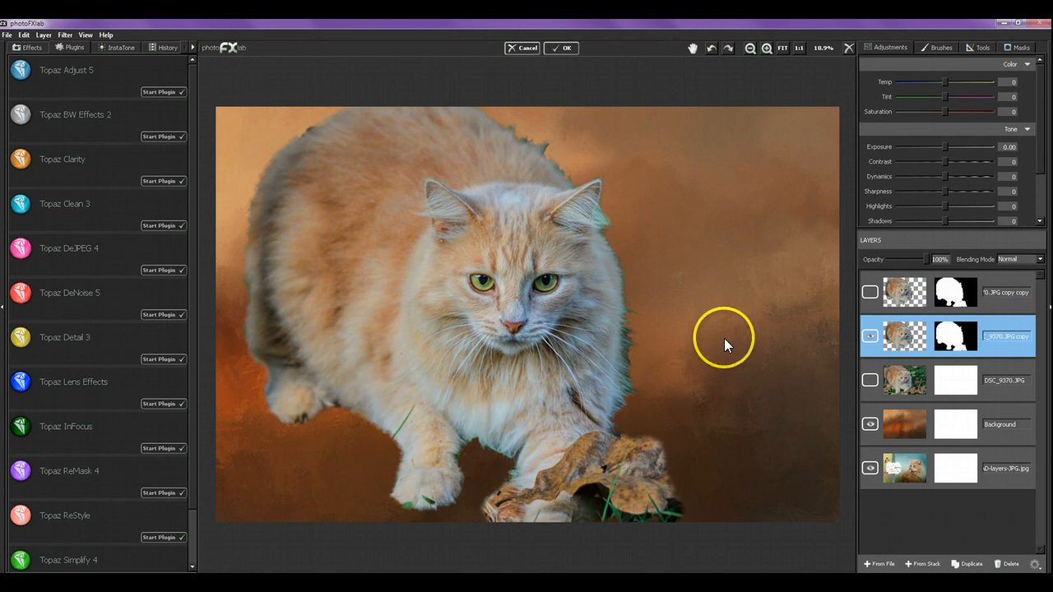
# Make the topmost masked cat copy visible instead of the lower one, and open its layer mask for editing.
pyautogui.click(870, 336)
pyautogui.click(870, 293)
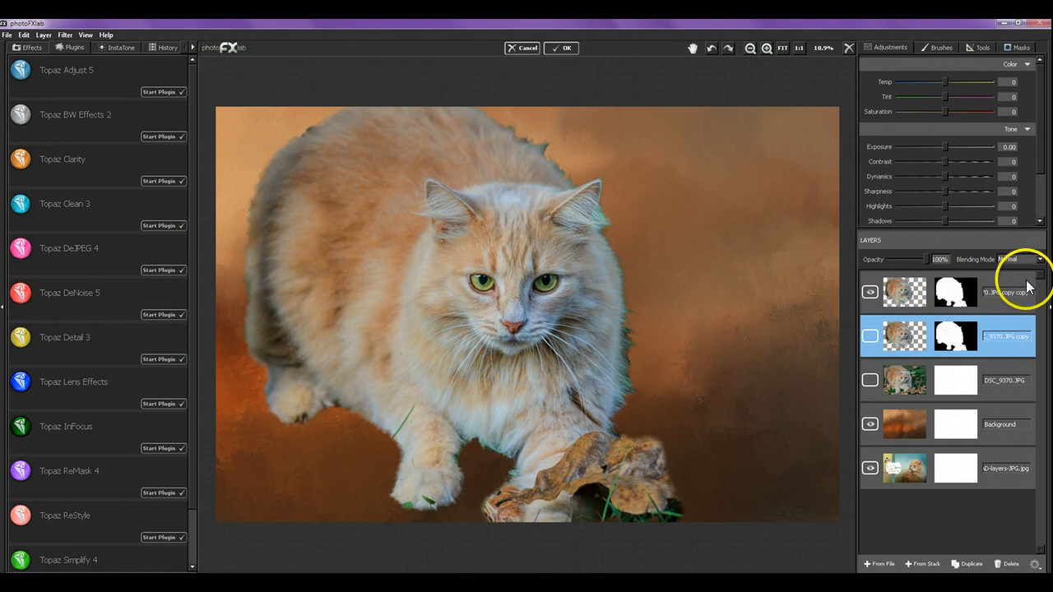
pyautogui.click(1024, 282)
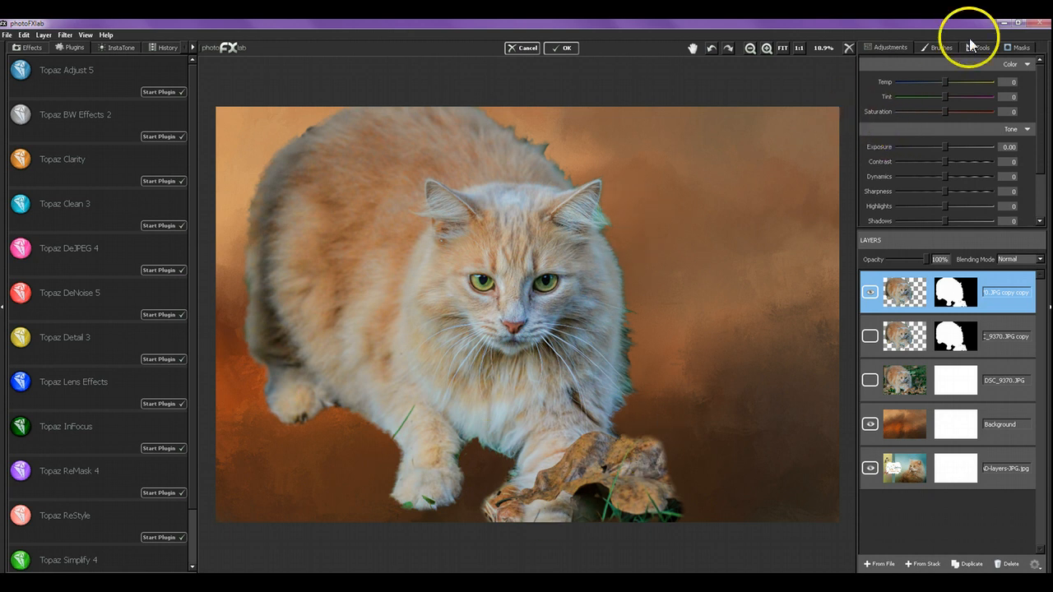
pyautogui.click(1013, 47)
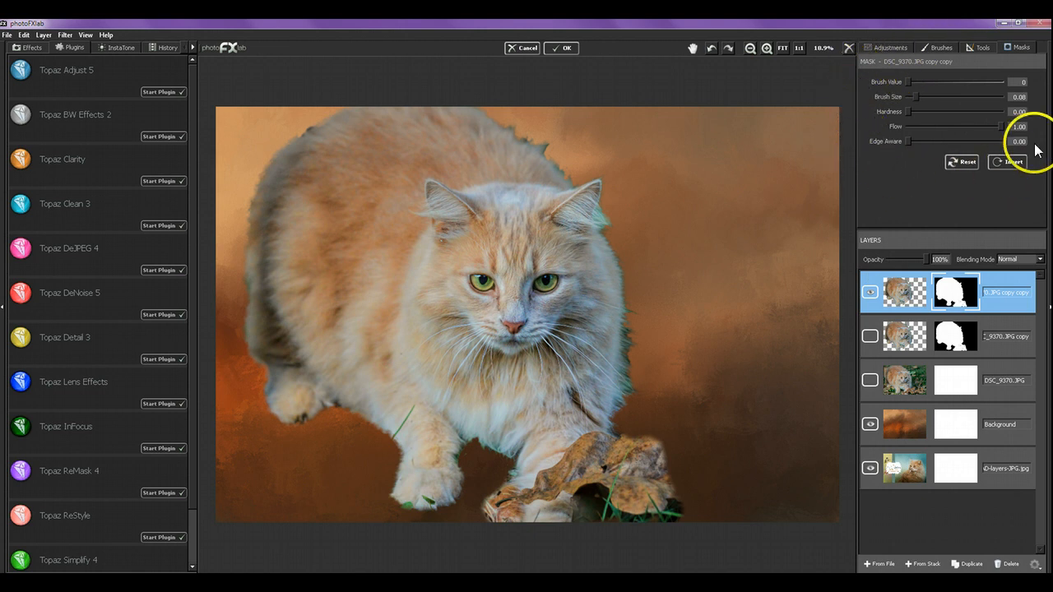
# Try out the mask brush's value, size, edge awareness and flow settings.
pyautogui.click(904, 81)
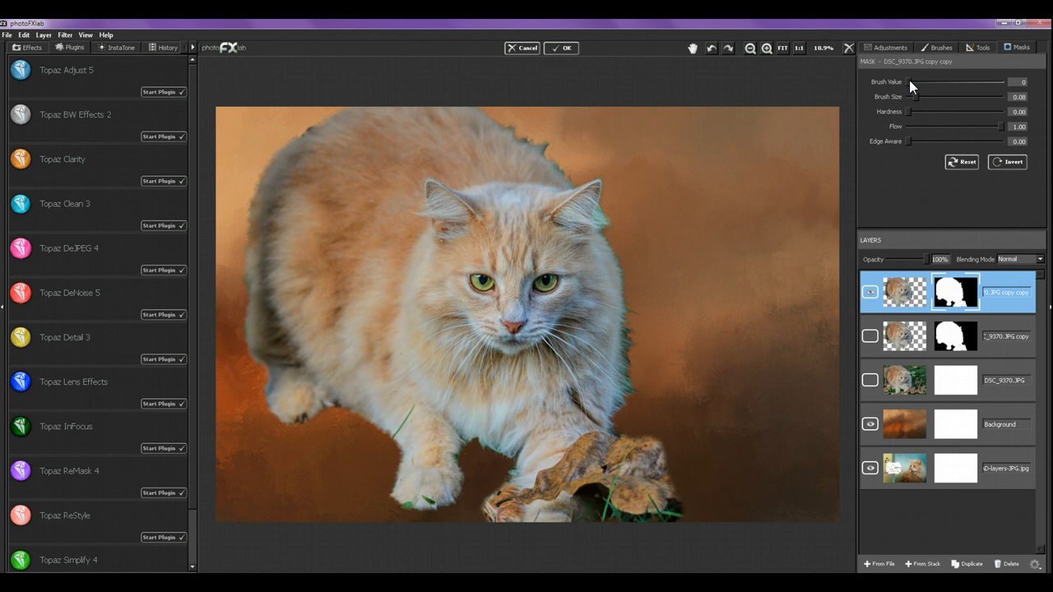
pyautogui.moveTo(909, 81)
pyautogui.mouseDown()
pyautogui.moveTo(1013, 95)
pyautogui.moveTo(893, 80)
pyautogui.mouseUp()
pyautogui.moveTo(916, 96)
pyautogui.mouseDown()
pyautogui.moveTo(945, 98)
pyautogui.moveTo(921, 97)
pyautogui.moveTo(901, 111)
pyautogui.mouseUp()
pyautogui.moveTo(909, 140); pyautogui.dragTo(956, 141)
pyautogui.moveTo(957, 142); pyautogui.dragTo(918, 142)
pyautogui.moveTo(1001, 128); pyautogui.dragTo(913, 127)
pyautogui.moveTo(921, 124); pyautogui.dragTo(959, 129)
# Set the mask brush to value 255 and size 0.47, and paint the leafy ground back in along the photo's bottom.
pyautogui.click(1005, 82)
pyautogui.moveTo(929, 126)
pyautogui.mouseDown()
pyautogui.moveTo(941, 127)
pyautogui.moveTo(952, 98)
pyautogui.mouseUp()
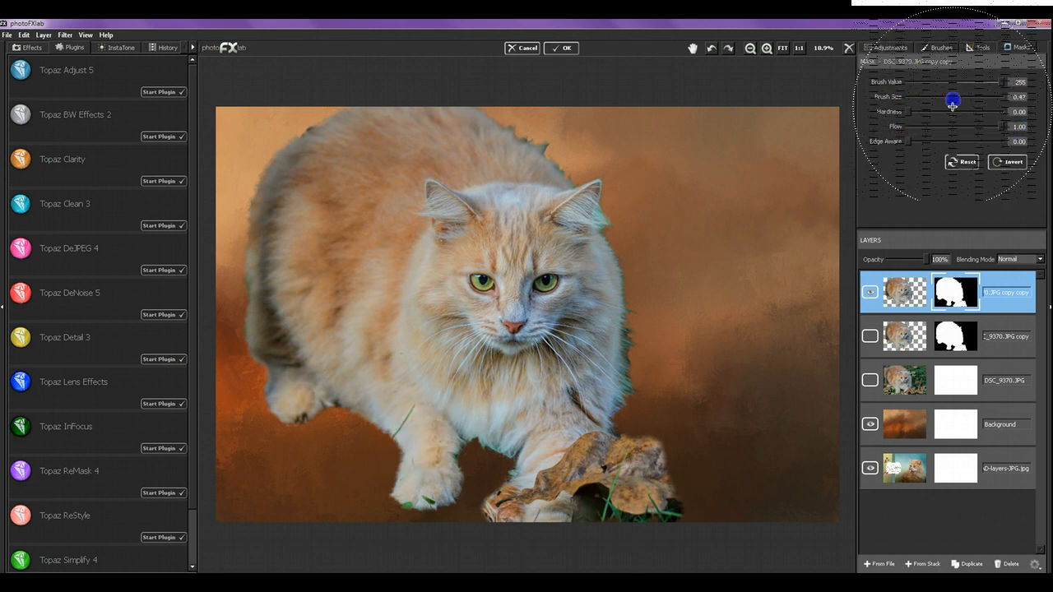
pyautogui.moveTo(684, 480)
pyautogui.mouseDown()
pyautogui.moveTo(845, 482)
pyautogui.moveTo(605, 490)
pyautogui.moveTo(552, 503)
pyautogui.moveTo(637, 448)
pyautogui.moveTo(730, 432)
pyautogui.moveTo(818, 447)
pyautogui.moveTo(834, 468)
pyautogui.moveTo(452, 499)
pyautogui.moveTo(237, 473)
pyautogui.moveTo(225, 460)
pyautogui.moveTo(333, 427)
pyautogui.moveTo(472, 473)
pyautogui.moveTo(806, 467)
pyautogui.mouseUp()
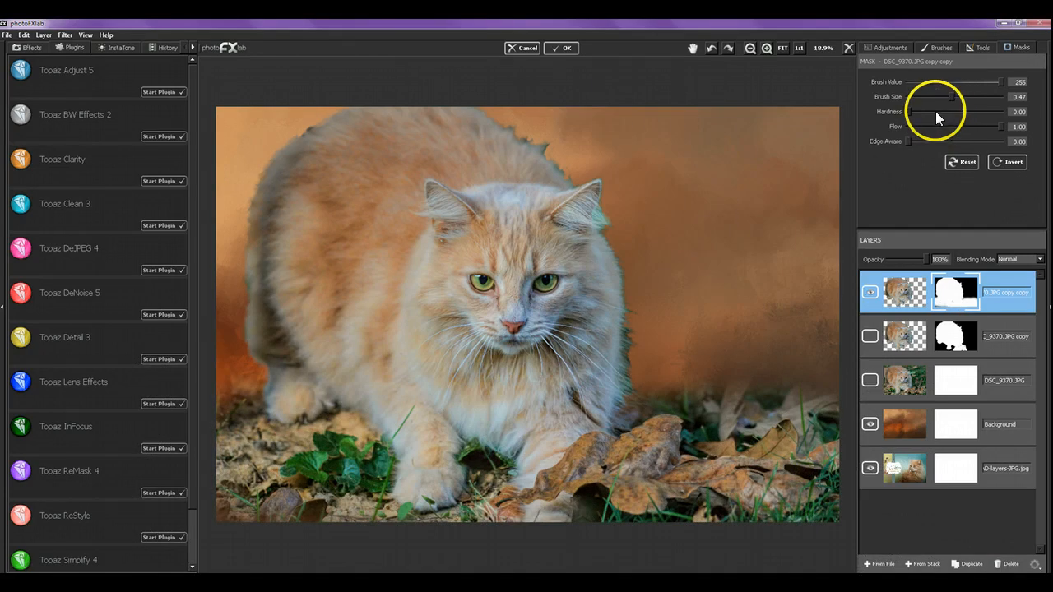
# With a mask brush of value 0, size 0.18 and flow 0.11, soften the upper-left edge of the cat's back.
pyautogui.moveTo(961, 83); pyautogui.dragTo(882, 85)
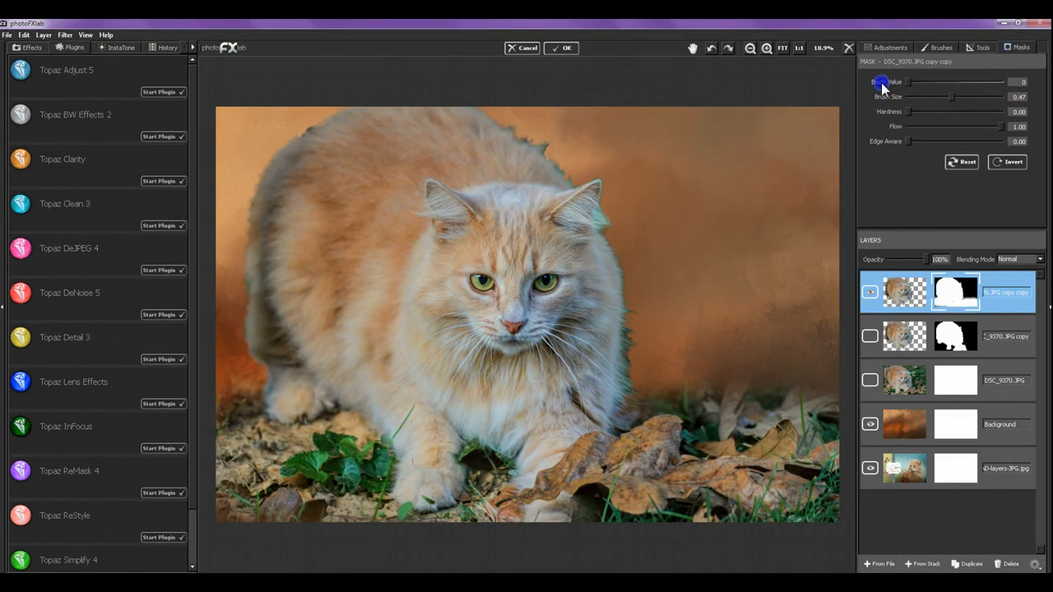
pyautogui.click(927, 96)
pyautogui.click(310, 114)
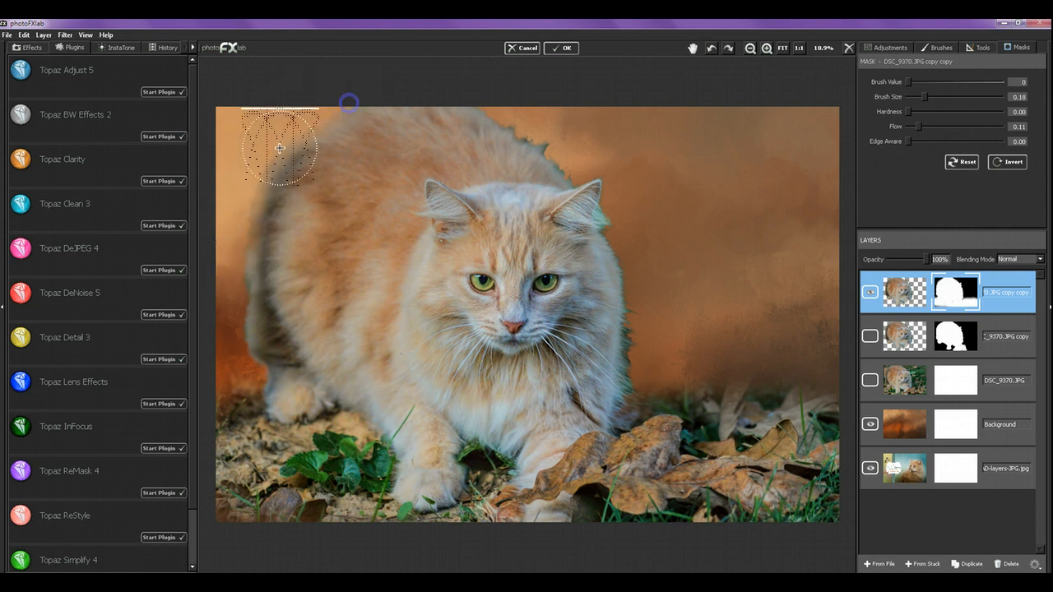
pyautogui.moveTo(252, 213)
pyautogui.mouseDown()
pyautogui.moveTo(286, 157)
pyautogui.moveTo(279, 137)
pyautogui.moveTo(306, 119)
pyautogui.mouseUp()
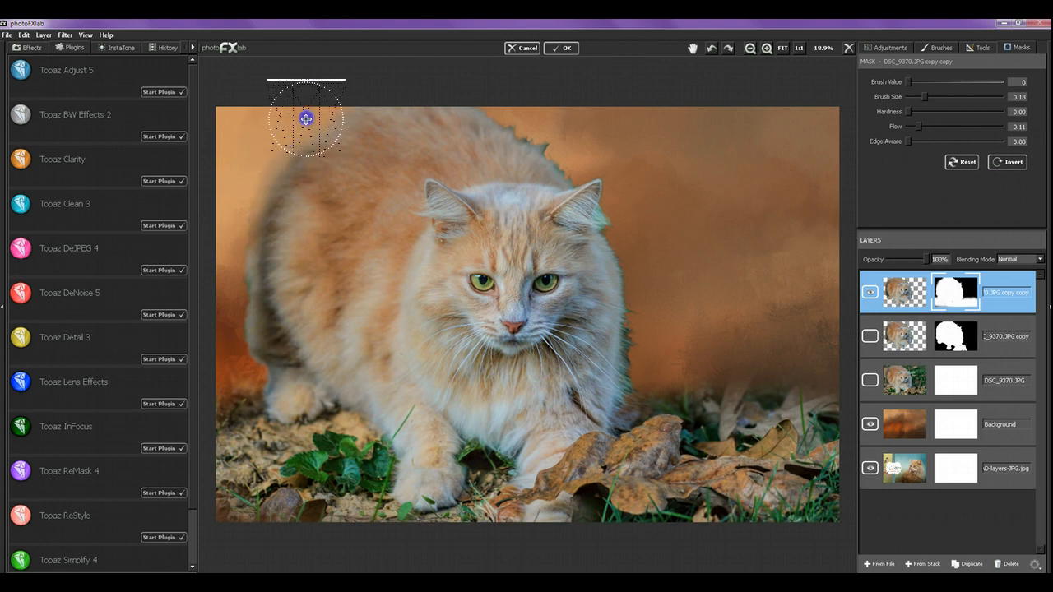
pyautogui.moveTo(280, 163)
pyautogui.mouseDown()
pyautogui.moveTo(241, 223)
pyautogui.moveTo(256, 274)
pyautogui.mouseUp()
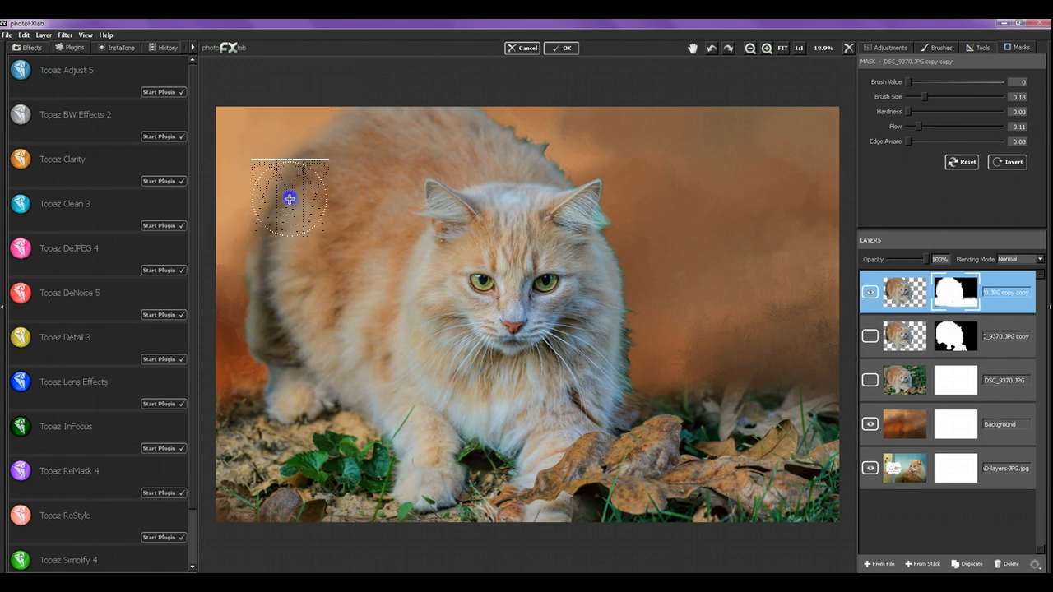
pyautogui.moveTo(290, 199); pyautogui.dragTo(296, 168)
# Enlarge the mask brush to 0.40 and blend the top and left edges of the cat's body into the texture.
pyautogui.moveTo(933, 96); pyautogui.dragTo(946, 96)
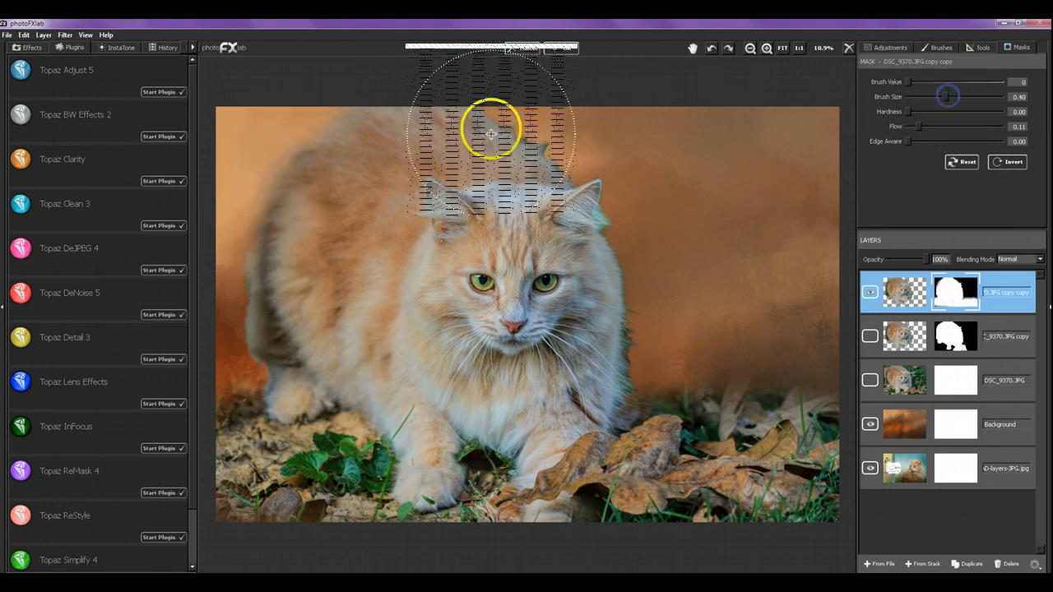
pyautogui.moveTo(456, 104); pyautogui.dragTo(465, 108)
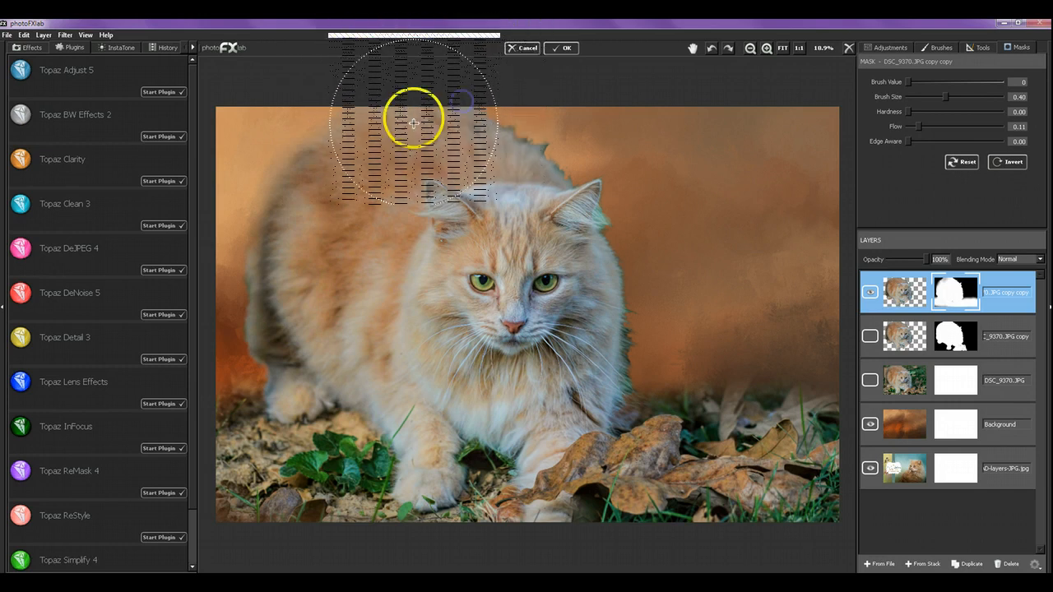
pyautogui.moveTo(376, 105); pyautogui.dragTo(473, 111)
pyautogui.moveTo(342, 116)
pyautogui.mouseDown()
pyautogui.moveTo(282, 154)
pyautogui.moveTo(247, 236)
pyautogui.moveTo(227, 346)
pyautogui.moveTo(225, 314)
pyautogui.mouseUp()
pyautogui.moveTo(235, 275)
pyautogui.mouseDown()
pyautogui.moveTo(227, 319)
pyautogui.moveTo(230, 349)
pyautogui.moveTo(233, 277)
pyautogui.moveTo(240, 383)
pyautogui.moveTo(243, 321)
pyautogui.mouseUp()
pyautogui.moveTo(570, 134)
pyautogui.mouseDown()
pyautogui.moveTo(541, 137)
pyautogui.moveTo(523, 124)
pyautogui.moveTo(566, 162)
pyautogui.mouseUp()
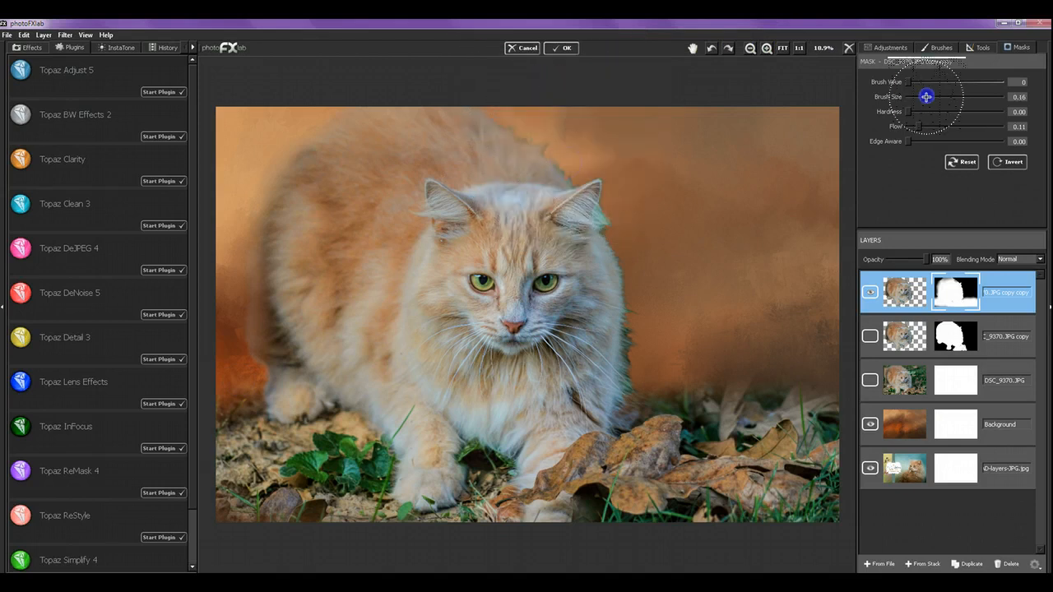
# Reduce the mask brush size to 0.19 and fade the back's edge behind the head and the area around the hind paw.
pyautogui.moveTo(927, 97); pyautogui.dragTo(928, 97)
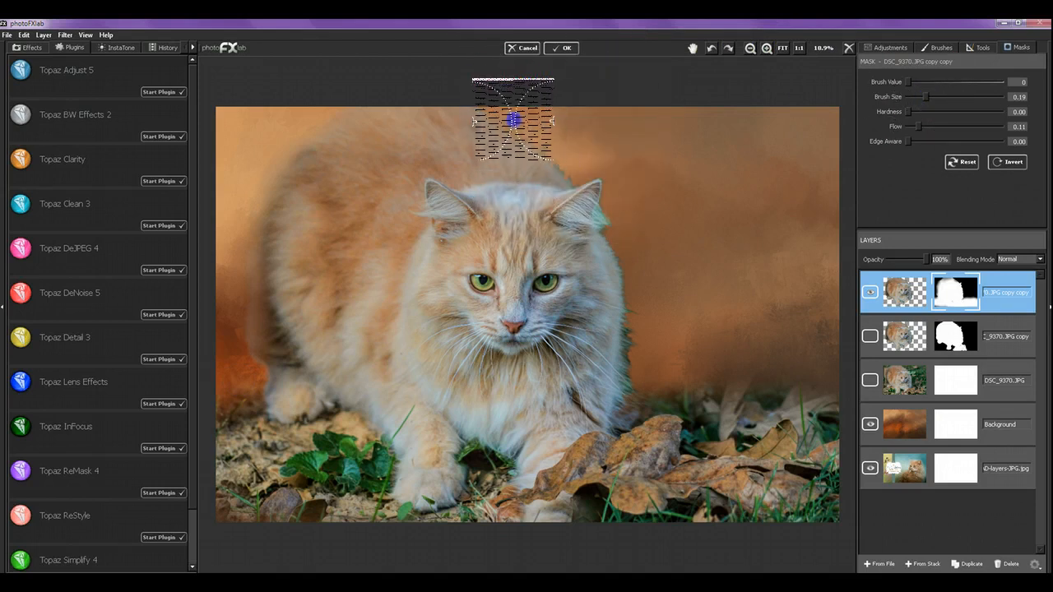
pyautogui.moveTo(514, 120)
pyautogui.mouseDown()
pyautogui.moveTo(537, 140)
pyautogui.moveTo(516, 124)
pyautogui.moveTo(546, 133)
pyautogui.moveTo(556, 166)
pyautogui.moveTo(567, 173)
pyautogui.moveTo(567, 165)
pyautogui.moveTo(564, 179)
pyautogui.moveTo(593, 172)
pyautogui.moveTo(567, 174)
pyautogui.moveTo(551, 139)
pyautogui.moveTo(548, 150)
pyautogui.moveTo(518, 117)
pyautogui.moveTo(514, 131)
pyautogui.moveTo(484, 110)
pyautogui.moveTo(583, 167)
pyautogui.mouseUp()
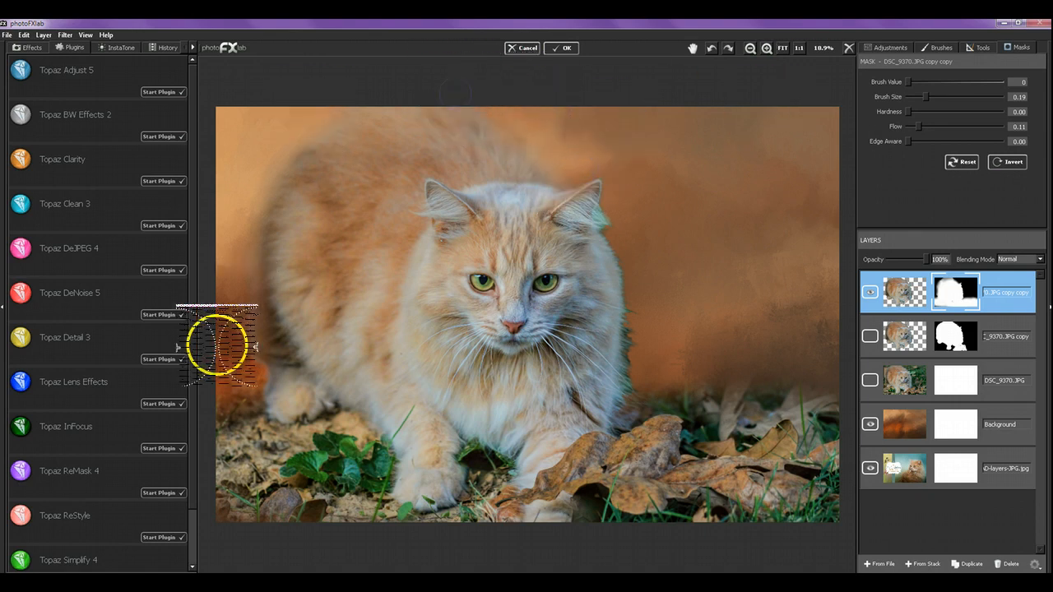
pyautogui.moveTo(236, 362)
pyautogui.mouseDown()
pyautogui.moveTo(265, 387)
pyautogui.moveTo(258, 403)
pyautogui.moveTo(270, 383)
pyautogui.moveTo(282, 424)
pyautogui.moveTo(248, 423)
pyautogui.moveTo(224, 439)
pyautogui.moveTo(254, 417)
pyautogui.moveTo(259, 443)
pyautogui.moveTo(258, 419)
pyautogui.moveTo(233, 419)
pyautogui.moveTo(225, 446)
pyautogui.moveTo(218, 427)
pyautogui.moveTo(235, 510)
pyautogui.moveTo(217, 483)
pyautogui.moveTo(246, 521)
pyautogui.moveTo(261, 452)
pyautogui.moveTo(336, 424)
pyautogui.moveTo(363, 434)
pyautogui.moveTo(244, 427)
pyautogui.moveTo(266, 450)
pyautogui.moveTo(217, 432)
pyautogui.moveTo(245, 493)
pyautogui.moveTo(213, 482)
pyautogui.moveTo(283, 522)
pyautogui.moveTo(311, 469)
pyautogui.moveTo(301, 457)
pyautogui.moveTo(269, 470)
pyautogui.moveTo(246, 449)
pyautogui.moveTo(335, 422)
pyautogui.moveTo(314, 442)
pyautogui.moveTo(322, 421)
pyautogui.moveTo(283, 418)
pyautogui.moveTo(238, 356)
pyautogui.moveTo(265, 359)
pyautogui.moveTo(254, 366)
pyautogui.moveTo(240, 218)
pyautogui.moveTo(273, 363)
pyautogui.mouseUp()
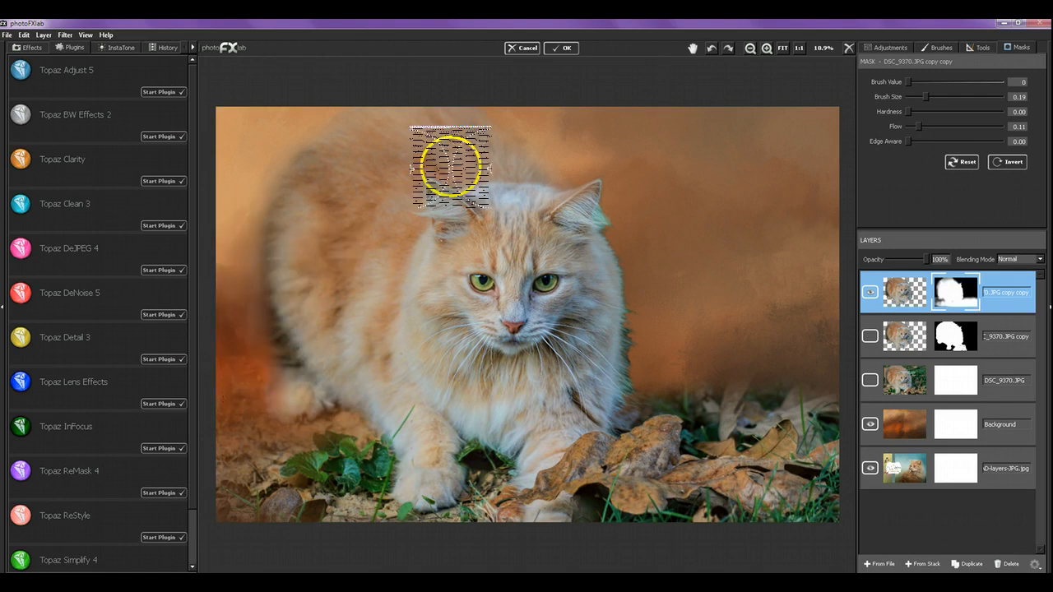
# Set the mask brush to value 255 and size 0.13, and restore fur along the cat's left flank and hind leg.
pyautogui.click(1002, 82)
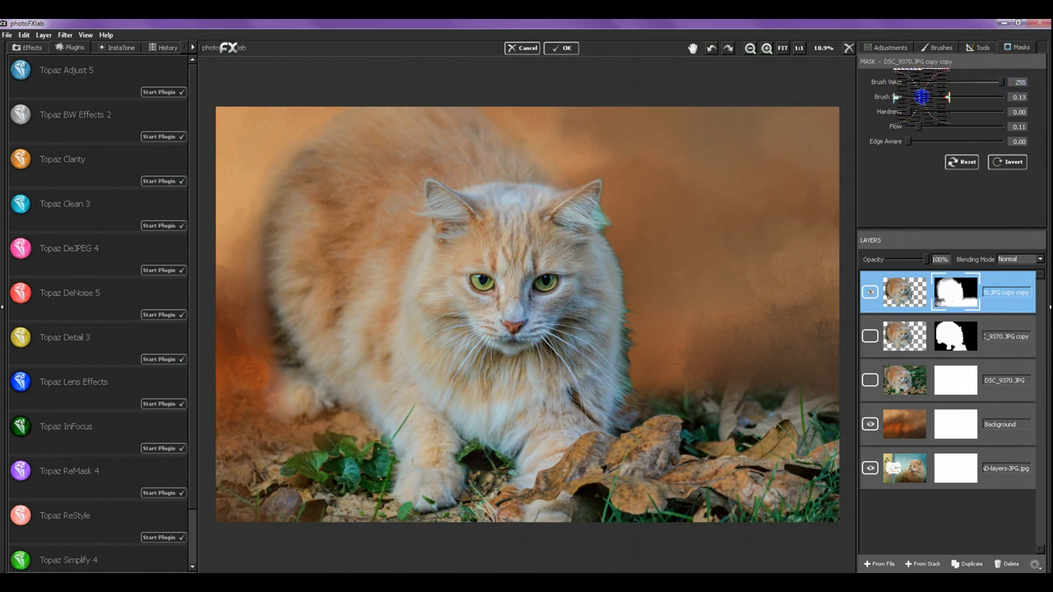
pyautogui.moveTo(260, 243)
pyautogui.mouseDown()
pyautogui.moveTo(267, 297)
pyautogui.moveTo(259, 332)
pyautogui.moveTo(271, 324)
pyautogui.moveTo(271, 230)
pyautogui.moveTo(269, 307)
pyautogui.mouseUp()
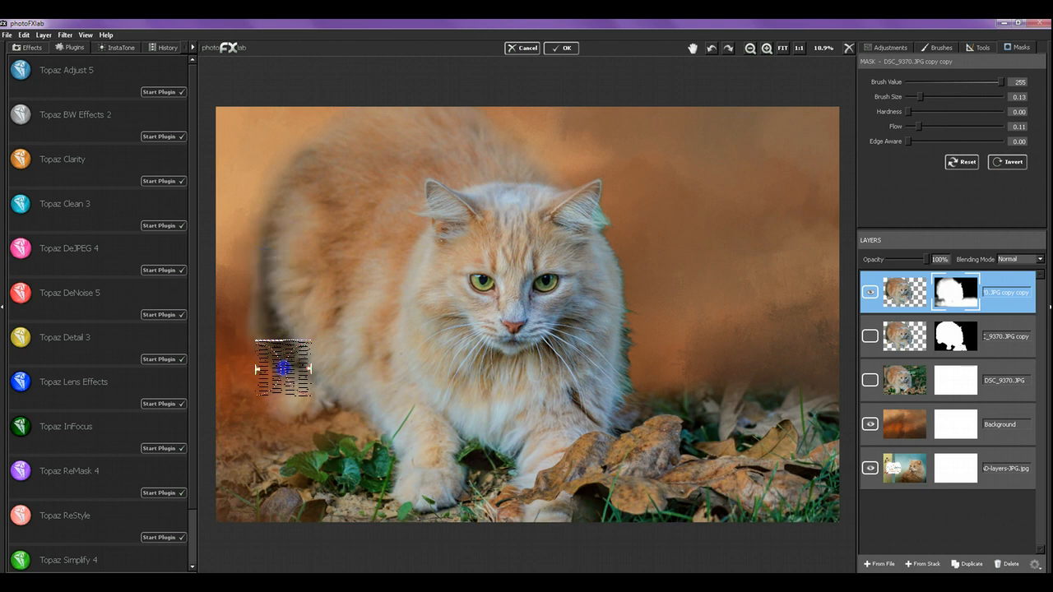
pyautogui.moveTo(284, 388)
pyautogui.mouseDown()
pyautogui.moveTo(273, 345)
pyautogui.moveTo(288, 375)
pyautogui.mouseUp()
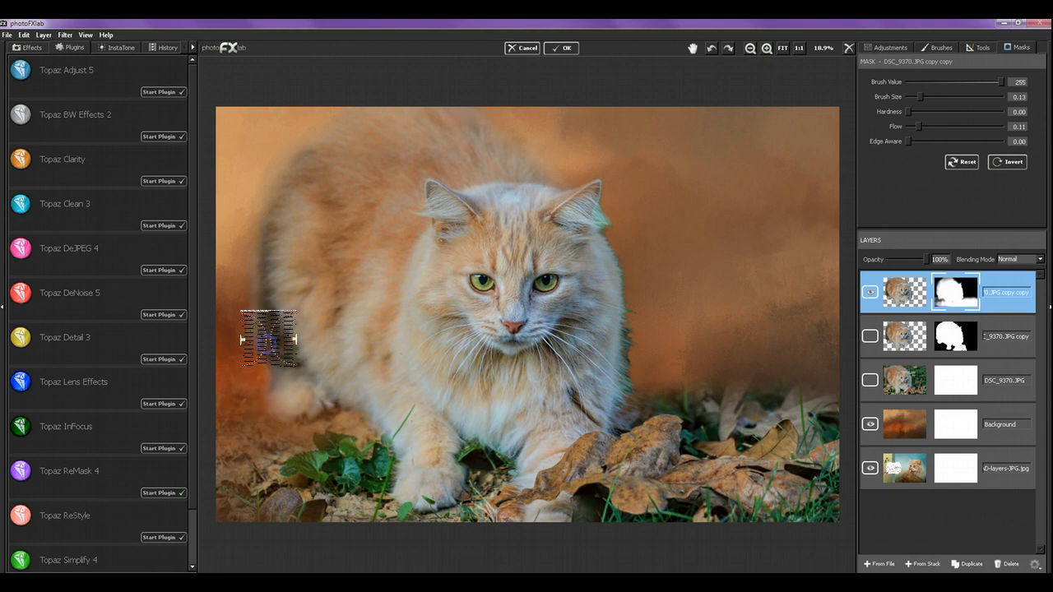
pyautogui.moveTo(274, 323); pyautogui.dragTo(288, 364)
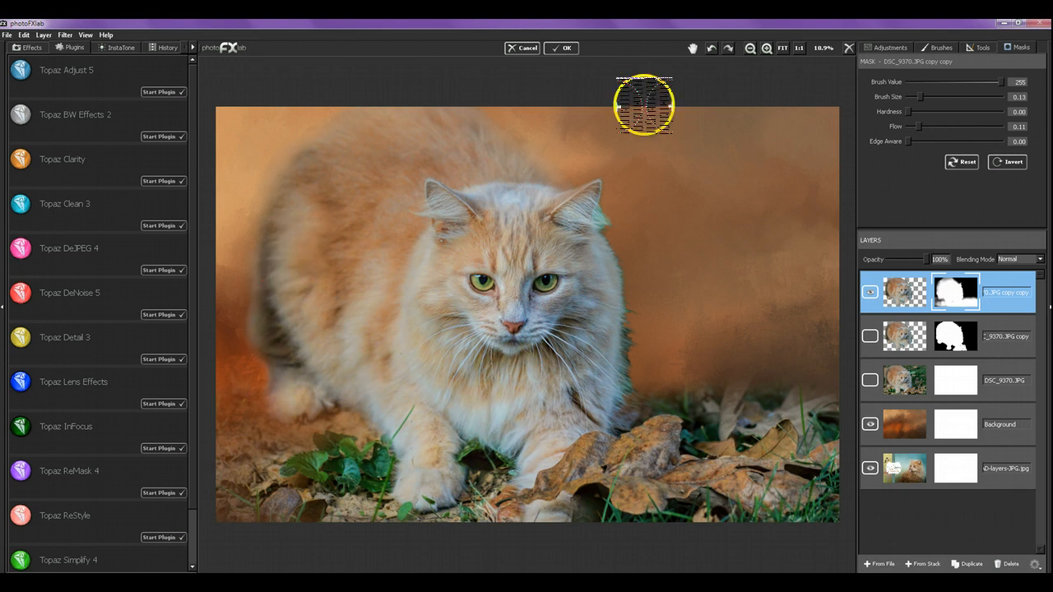
# Set the mask brush value to 0 and fade the hind leg area and the fringe along the cat's right ear, side and chest.
pyautogui.moveTo(272, 336)
pyautogui.mouseDown()
pyautogui.moveTo(244, 344)
pyautogui.moveTo(247, 353)
pyautogui.moveTo(255, 337)
pyautogui.moveTo(264, 359)
pyautogui.moveTo(250, 279)
pyautogui.moveTo(261, 303)
pyautogui.moveTo(260, 363)
pyautogui.moveTo(280, 392)
pyautogui.moveTo(267, 399)
pyautogui.moveTo(272, 368)
pyautogui.moveTo(289, 380)
pyautogui.moveTo(268, 357)
pyautogui.moveTo(291, 359)
pyautogui.moveTo(255, 297)
pyautogui.moveTo(282, 328)
pyautogui.moveTo(271, 309)
pyautogui.moveTo(285, 295)
pyautogui.moveTo(260, 285)
pyautogui.moveTo(269, 397)
pyautogui.moveTo(289, 422)
pyautogui.moveTo(302, 397)
pyautogui.mouseUp()
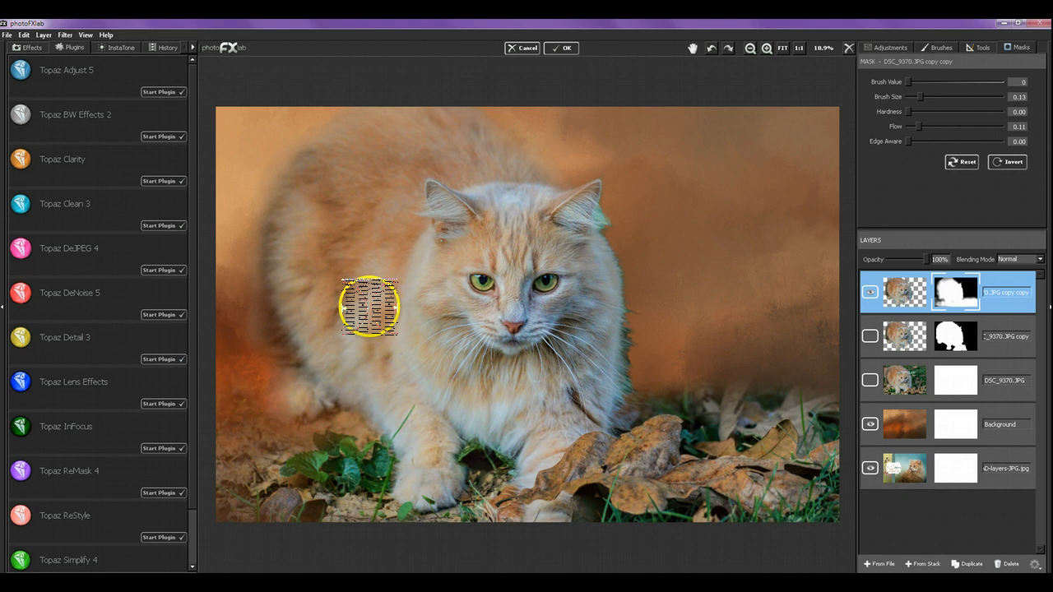
pyautogui.moveTo(240, 374)
pyautogui.mouseDown()
pyautogui.moveTo(282, 423)
pyautogui.moveTo(303, 403)
pyautogui.moveTo(337, 408)
pyautogui.moveTo(315, 420)
pyautogui.mouseUp()
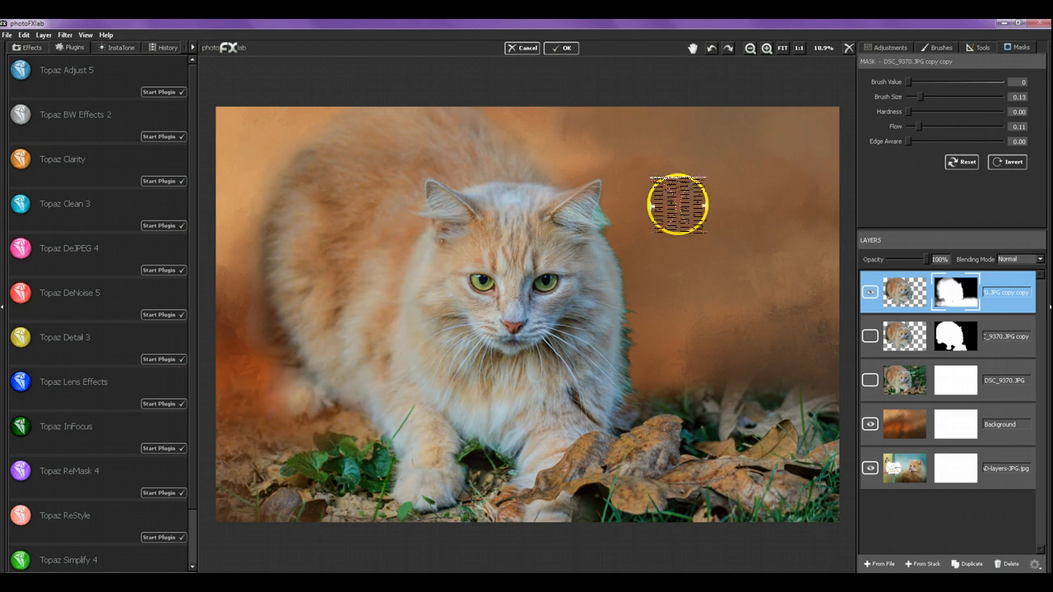
pyautogui.moveTo(615, 223)
pyautogui.mouseDown()
pyautogui.moveTo(611, 211)
pyautogui.moveTo(619, 229)
pyautogui.mouseUp()
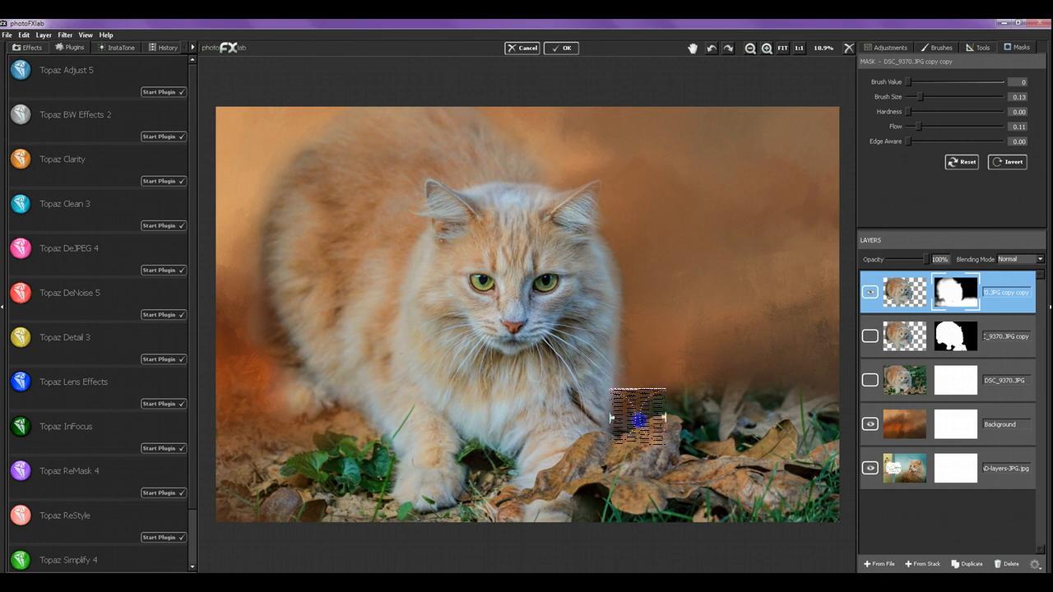
pyautogui.moveTo(638, 396); pyautogui.dragTo(638, 376)
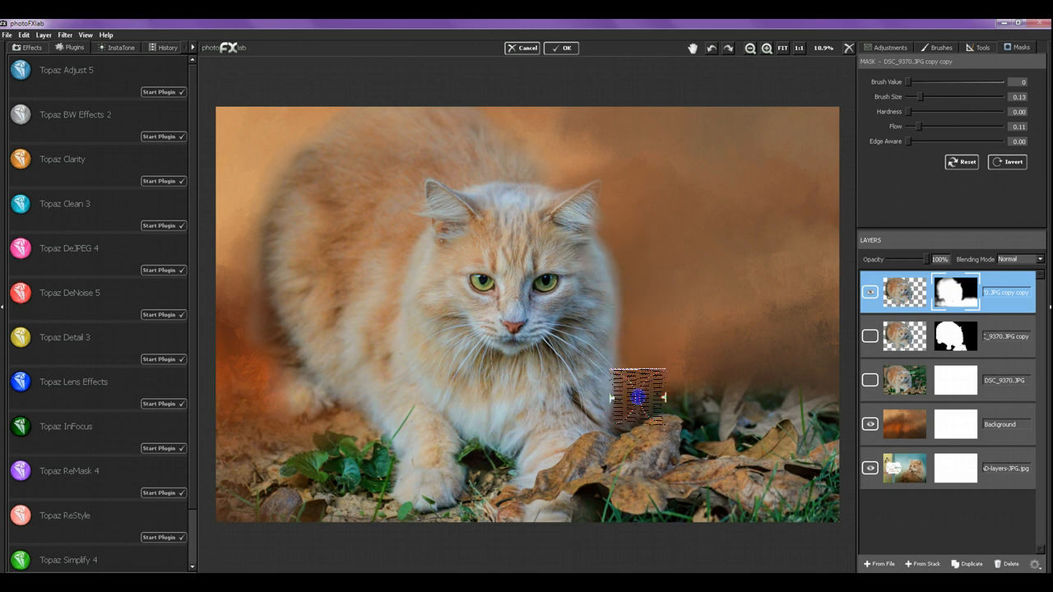
pyautogui.click(639, 394)
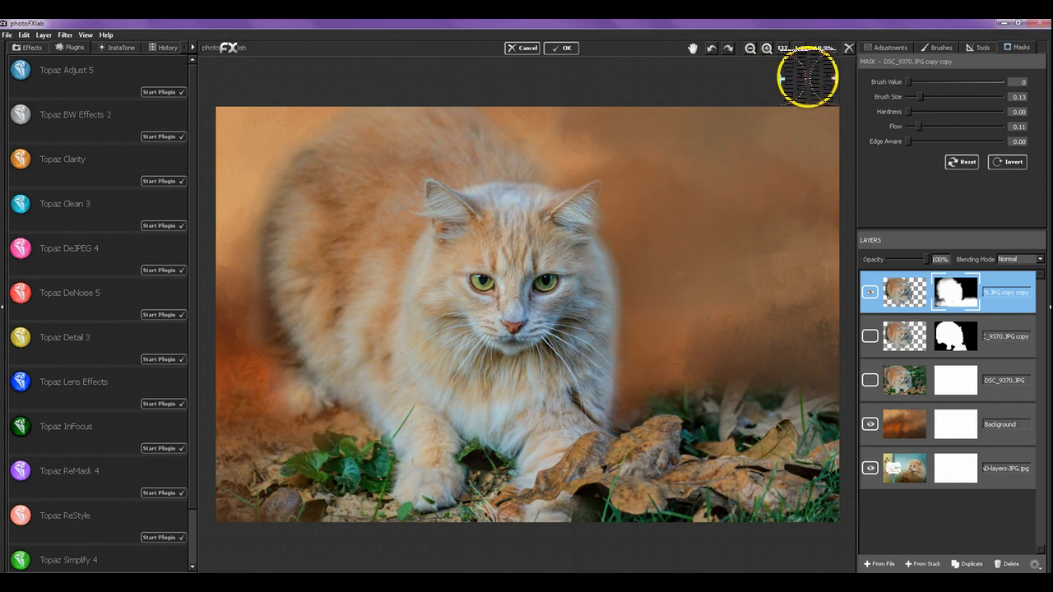
pyautogui.click(767, 49)
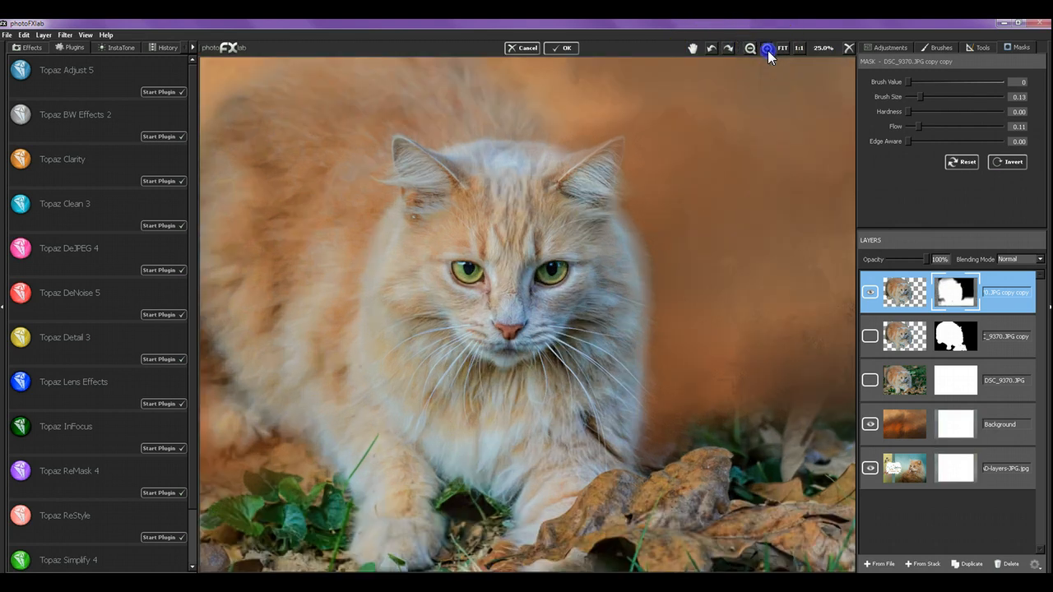
# Fade the fur edge beside the whiskers, chest and cheek into the texture with the 0.13 mask brush at value 0.
pyautogui.click(766, 50)
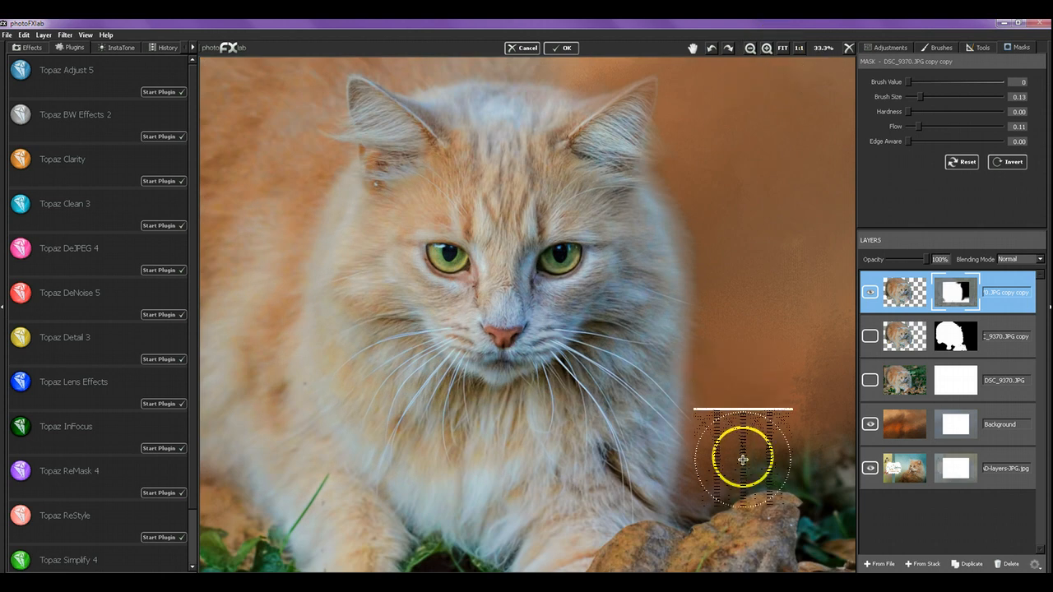
pyautogui.moveTo(699, 427)
pyautogui.mouseDown()
pyautogui.moveTo(703, 328)
pyautogui.moveTo(690, 459)
pyautogui.moveTo(703, 297)
pyautogui.moveTo(803, 213)
pyautogui.moveTo(846, 152)
pyautogui.moveTo(717, 340)
pyautogui.mouseUp()
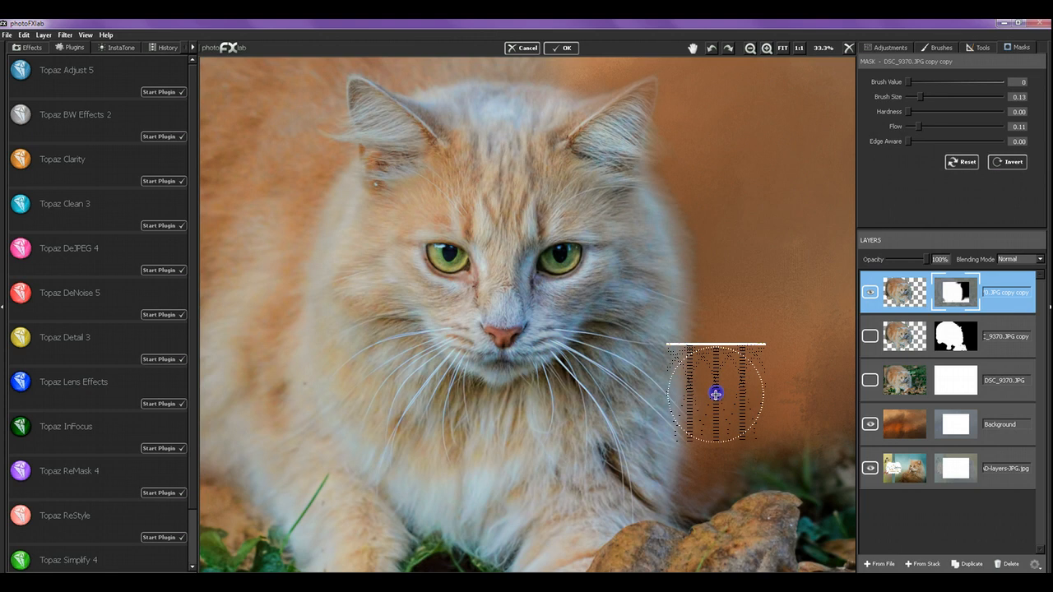
pyautogui.moveTo(705, 403)
pyautogui.mouseDown()
pyautogui.moveTo(705, 463)
pyautogui.moveTo(689, 486)
pyautogui.mouseUp()
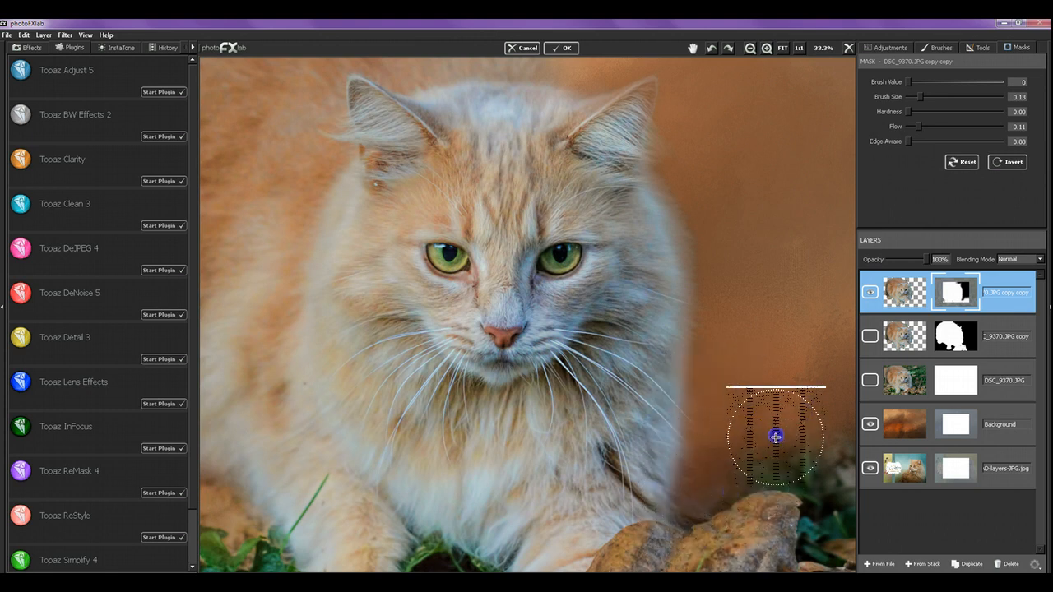
pyautogui.moveTo(687, 220); pyautogui.dragTo(747, 170)
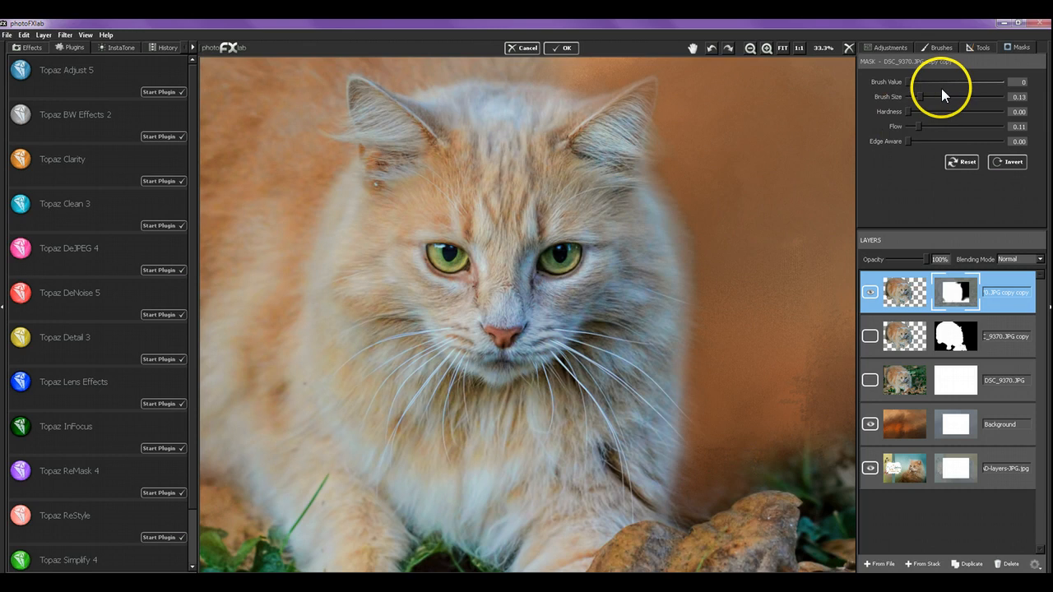
# Enlarge the mask brush to 0.41 and soften the cat's edge and the backdrop beside its face.
pyautogui.click(750, 49)
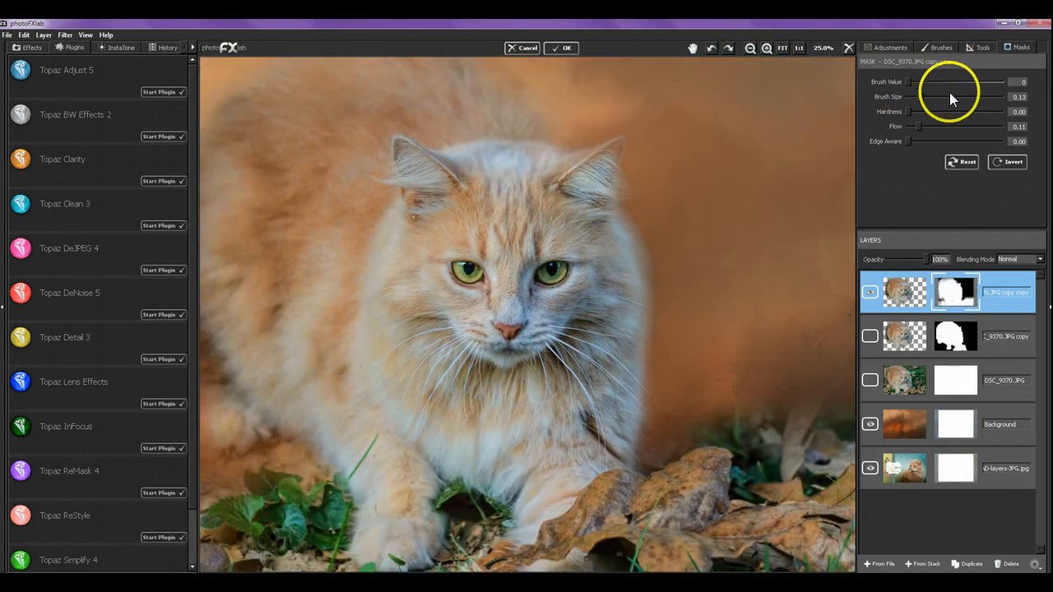
pyautogui.moveTo(933, 96); pyautogui.dragTo(947, 98)
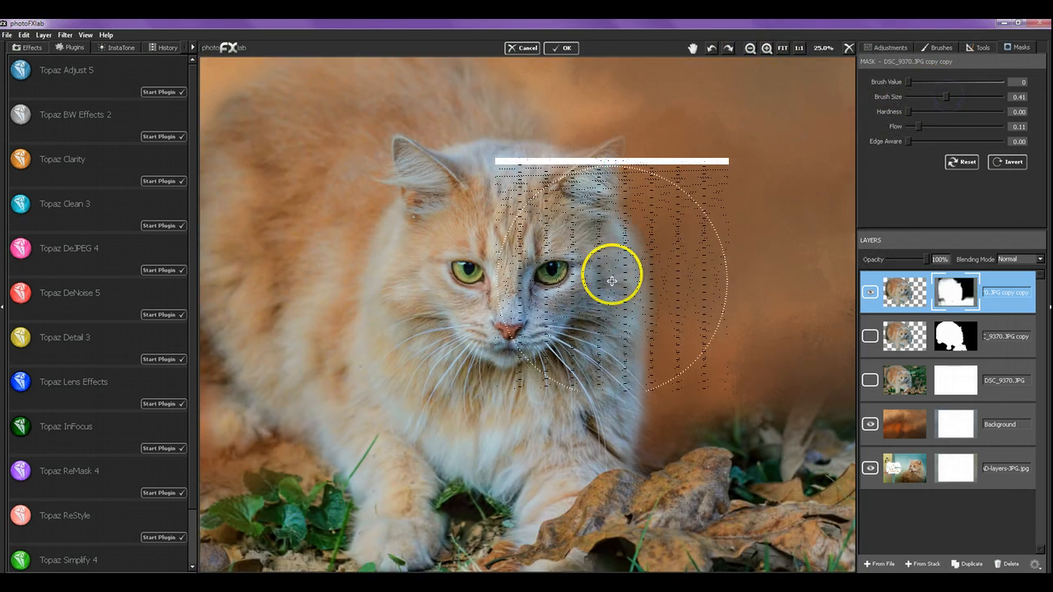
pyautogui.moveTo(635, 260)
pyautogui.mouseDown()
pyautogui.moveTo(585, 312)
pyautogui.moveTo(652, 319)
pyautogui.moveTo(616, 342)
pyautogui.moveTo(580, 336)
pyautogui.moveTo(601, 359)
pyautogui.moveTo(632, 355)
pyautogui.moveTo(618, 273)
pyautogui.moveTo(640, 260)
pyautogui.moveTo(635, 244)
pyautogui.moveTo(651, 295)
pyautogui.moveTo(639, 446)
pyautogui.moveTo(636, 426)
pyautogui.moveTo(594, 407)
pyautogui.moveTo(625, 436)
pyautogui.moveTo(637, 315)
pyautogui.moveTo(665, 287)
pyautogui.moveTo(641, 233)
pyautogui.moveTo(674, 248)
pyautogui.moveTo(711, 292)
pyautogui.moveTo(749, 297)
pyautogui.moveTo(846, 159)
pyautogui.moveTo(642, 435)
pyautogui.moveTo(656, 363)
pyautogui.moveTo(655, 411)
pyautogui.moveTo(756, 244)
pyautogui.mouseUp()
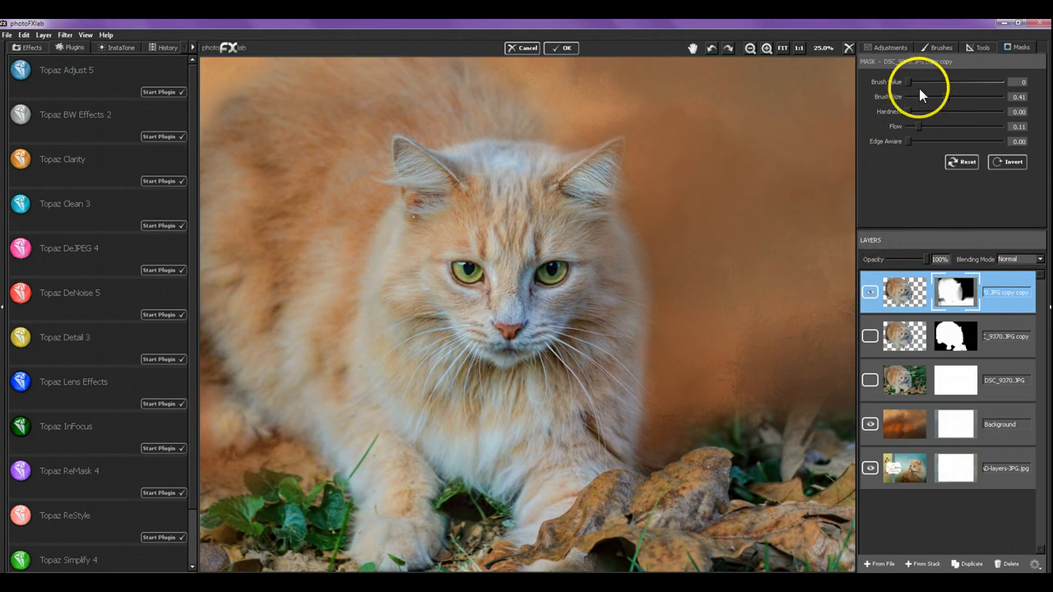
pyautogui.click(783, 50)
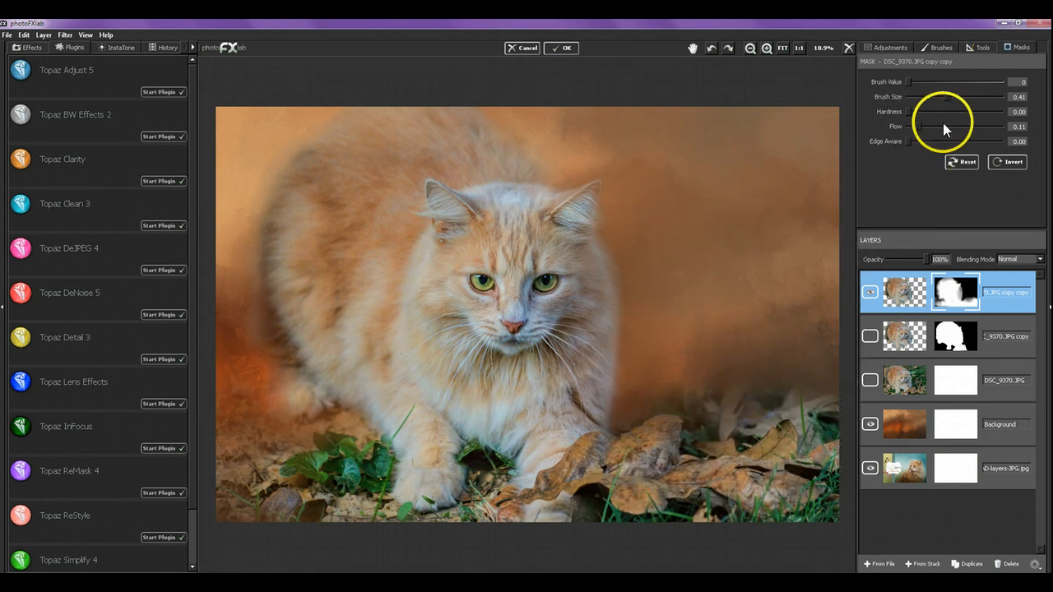
# Raise the mask brush flow to 0.36 and fade the leaves and grass around the front paws into the texture.
pyautogui.click(943, 126)
pyautogui.moveTo(675, 382)
pyautogui.mouseDown()
pyautogui.moveTo(698, 445)
pyautogui.moveTo(731, 428)
pyautogui.mouseUp()
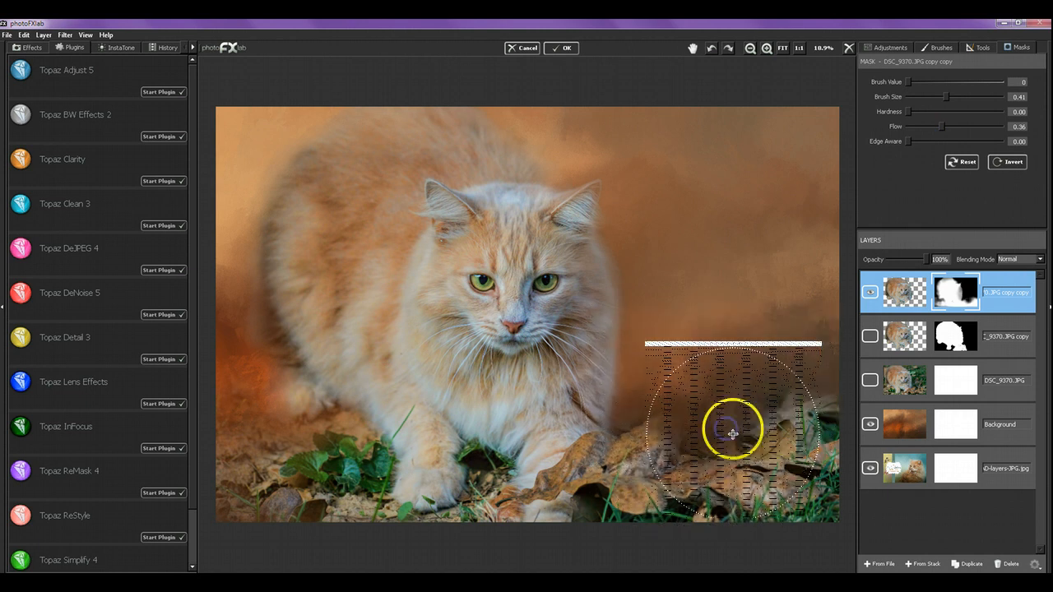
pyautogui.moveTo(783, 397)
pyautogui.mouseDown()
pyautogui.moveTo(793, 437)
pyautogui.moveTo(828, 430)
pyautogui.moveTo(752, 447)
pyautogui.moveTo(827, 505)
pyautogui.moveTo(832, 487)
pyautogui.moveTo(735, 531)
pyautogui.moveTo(689, 512)
pyautogui.moveTo(826, 470)
pyautogui.moveTo(834, 510)
pyautogui.moveTo(722, 498)
pyautogui.moveTo(651, 529)
pyautogui.moveTo(743, 502)
pyautogui.moveTo(675, 485)
pyautogui.moveTo(414, 487)
pyautogui.moveTo(492, 519)
pyautogui.moveTo(395, 514)
pyautogui.moveTo(376, 502)
pyautogui.moveTo(359, 445)
pyautogui.moveTo(336, 418)
pyautogui.moveTo(237, 521)
pyautogui.moveTo(292, 512)
pyautogui.moveTo(280, 510)
pyautogui.moveTo(294, 496)
pyautogui.moveTo(273, 450)
pyautogui.moveTo(374, 524)
pyautogui.mouseUp()
pyautogui.moveTo(271, 454)
pyautogui.mouseDown()
pyautogui.moveTo(315, 508)
pyautogui.moveTo(368, 524)
pyautogui.mouseUp()
pyautogui.moveTo(374, 477); pyautogui.dragTo(395, 493)
pyautogui.moveTo(488, 503)
pyautogui.mouseDown()
pyautogui.moveTo(487, 475)
pyautogui.moveTo(468, 499)
pyautogui.moveTo(454, 489)
pyautogui.moveTo(384, 499)
pyautogui.moveTo(413, 525)
pyautogui.moveTo(471, 524)
pyautogui.moveTo(508, 506)
pyautogui.moveTo(582, 496)
pyautogui.moveTo(522, 527)
pyautogui.moveTo(623, 444)
pyautogui.moveTo(600, 477)
pyautogui.moveTo(792, 461)
pyautogui.moveTo(824, 426)
pyautogui.moveTo(738, 465)
pyautogui.moveTo(743, 500)
pyautogui.moveTo(611, 525)
pyautogui.moveTo(763, 531)
pyautogui.moveTo(852, 474)
pyautogui.moveTo(842, 482)
pyautogui.moveTo(846, 413)
pyautogui.moveTo(824, 425)
pyautogui.moveTo(816, 491)
pyautogui.moveTo(790, 474)
pyautogui.mouseUp()
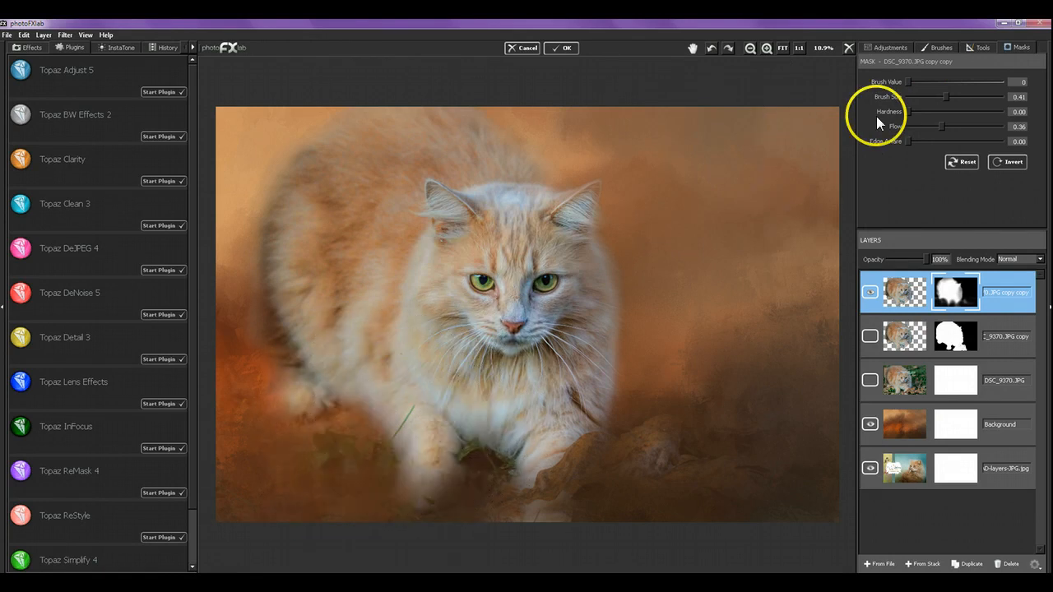
# Restore the front paws with a mask brush of value 255, size 0.25 and flow 0.13, and fade the ground beside them at value 0.
pyautogui.click(997, 81)
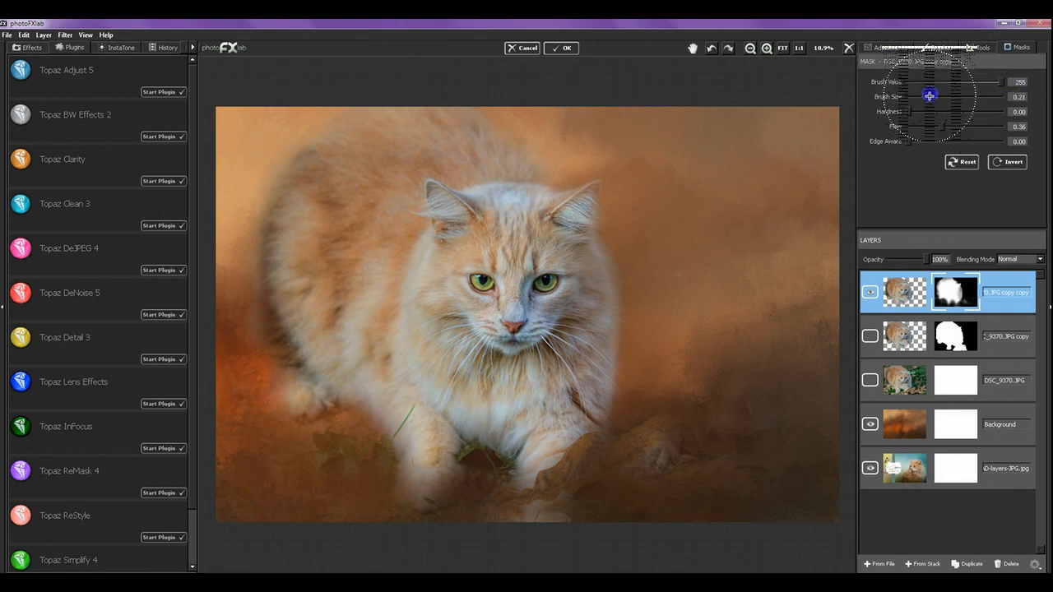
pyautogui.moveTo(929, 96); pyautogui.dragTo(921, 126)
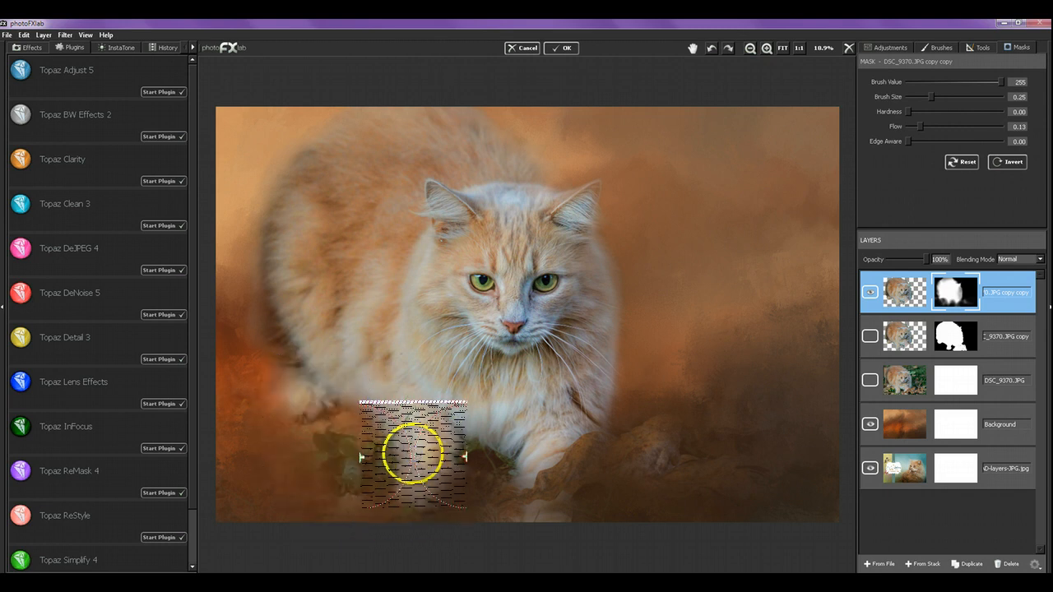
pyautogui.moveTo(414, 452)
pyautogui.mouseDown()
pyautogui.moveTo(419, 501)
pyautogui.moveTo(469, 455)
pyautogui.moveTo(514, 493)
pyautogui.moveTo(539, 477)
pyautogui.mouseUp()
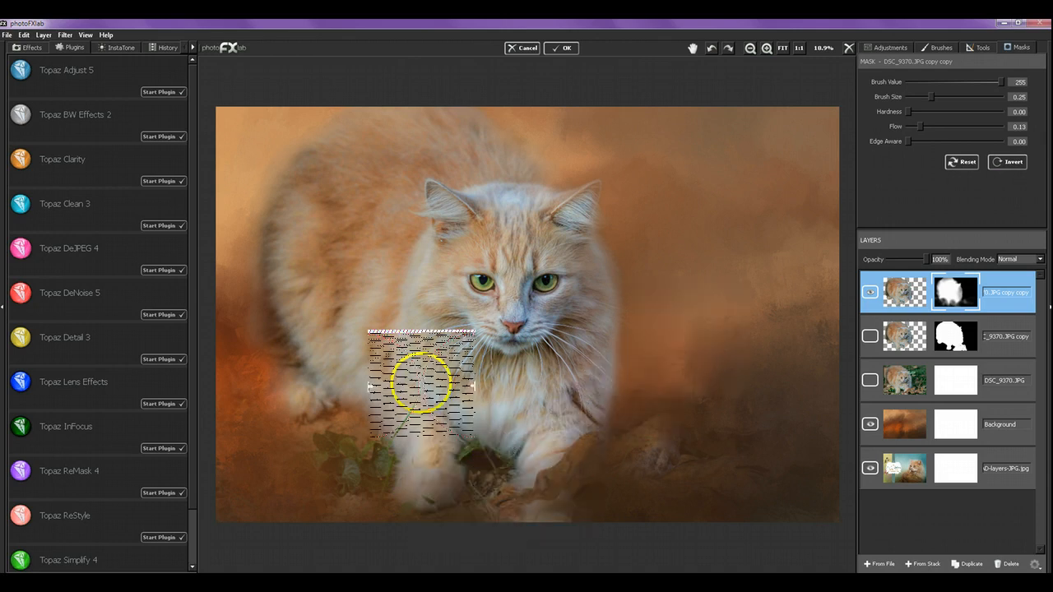
pyautogui.click(905, 81)
pyautogui.moveTo(370, 486)
pyautogui.mouseDown()
pyautogui.moveTo(355, 512)
pyautogui.moveTo(362, 504)
pyautogui.moveTo(334, 496)
pyautogui.moveTo(362, 518)
pyautogui.moveTo(343, 522)
pyautogui.moveTo(332, 508)
pyautogui.moveTo(386, 506)
pyautogui.moveTo(406, 323)
pyautogui.moveTo(340, 358)
pyautogui.moveTo(286, 425)
pyautogui.moveTo(287, 441)
pyautogui.moveTo(235, 394)
pyautogui.moveTo(230, 476)
pyautogui.mouseUp()
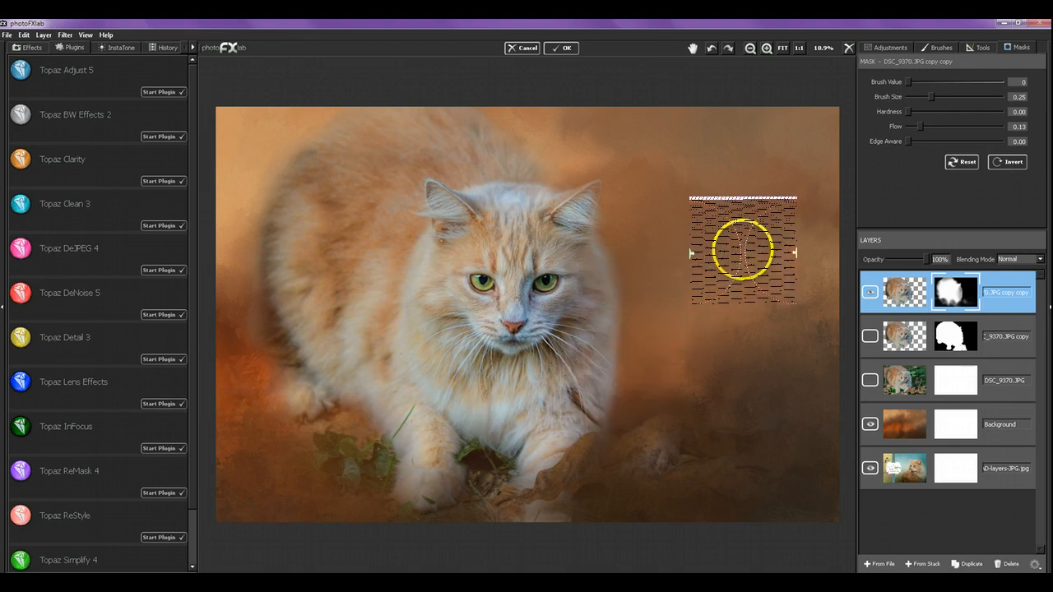
# Examine the blended fur edge around the cat's face and chest at 50% zoom, and return to the whole image.
pyautogui.click(767, 48)
pyautogui.click(767, 47)
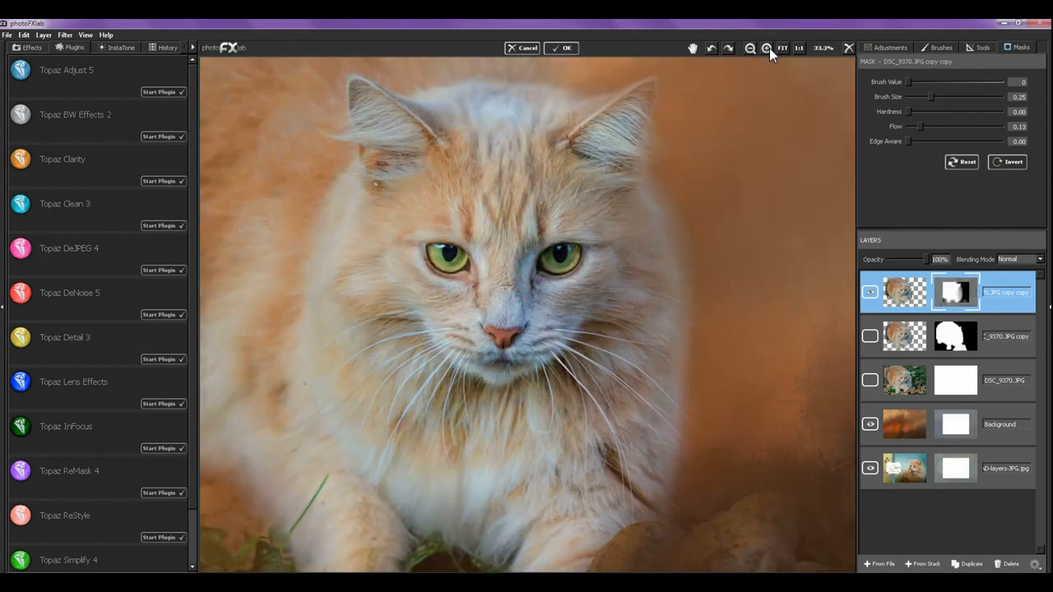
pyautogui.click(767, 48)
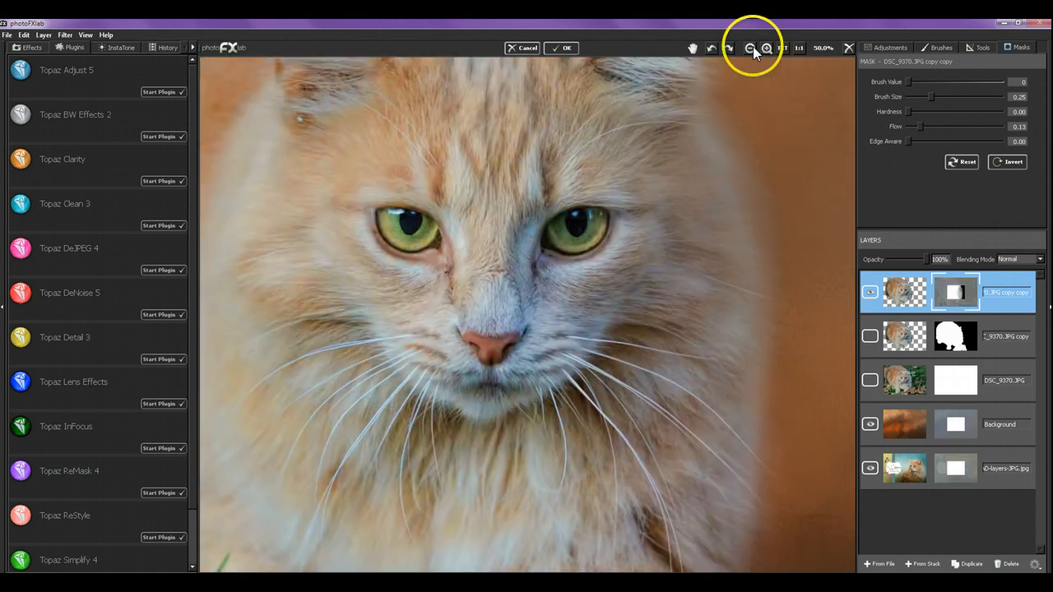
pyautogui.click(694, 48)
pyautogui.moveTo(569, 306); pyautogui.dragTo(569, 306)
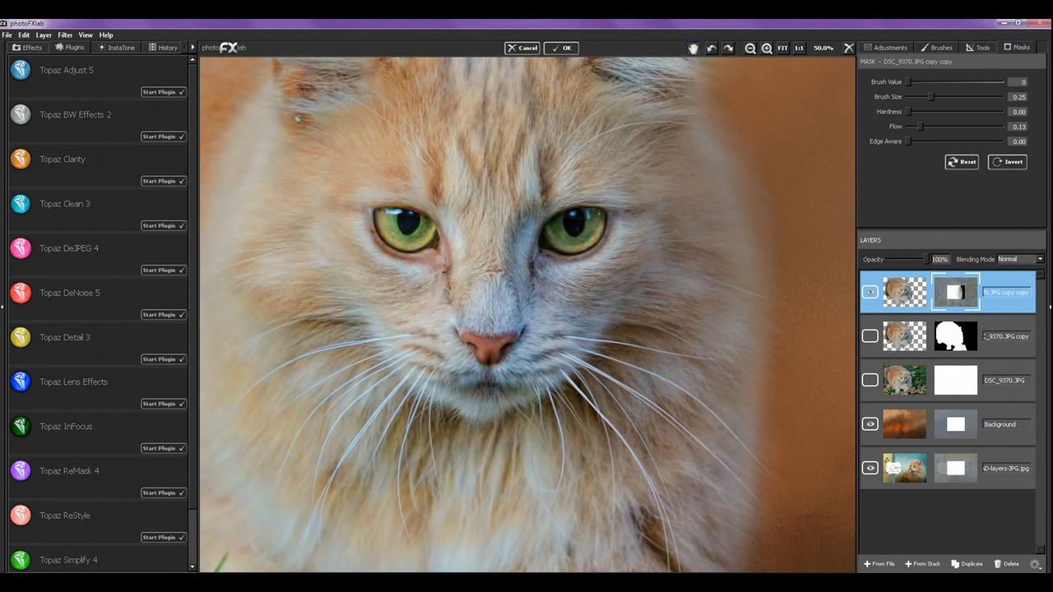
pyautogui.moveTo(628, 424); pyautogui.dragTo(619, 372)
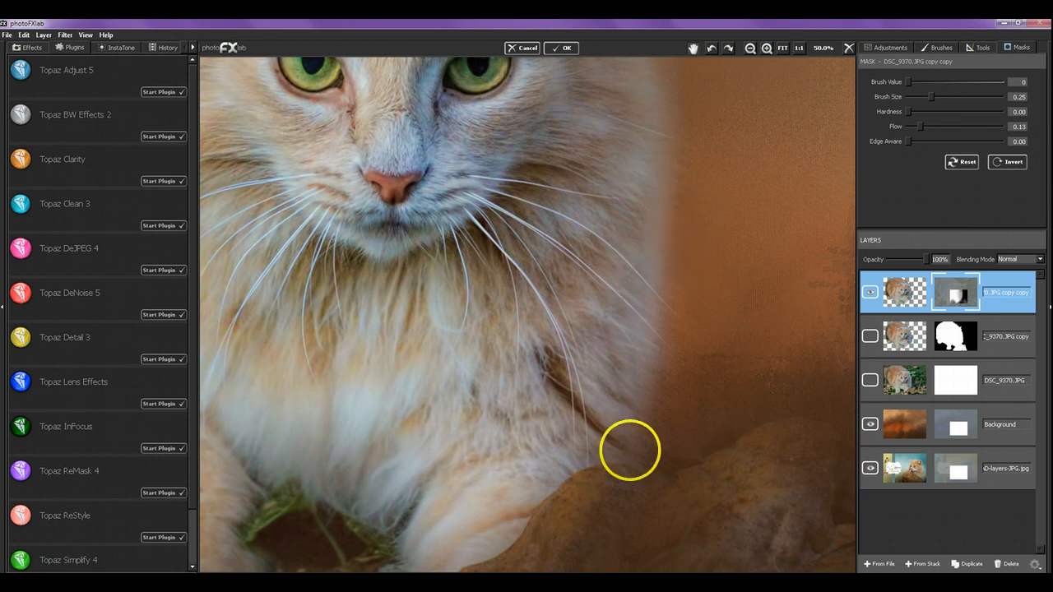
pyautogui.click(783, 48)
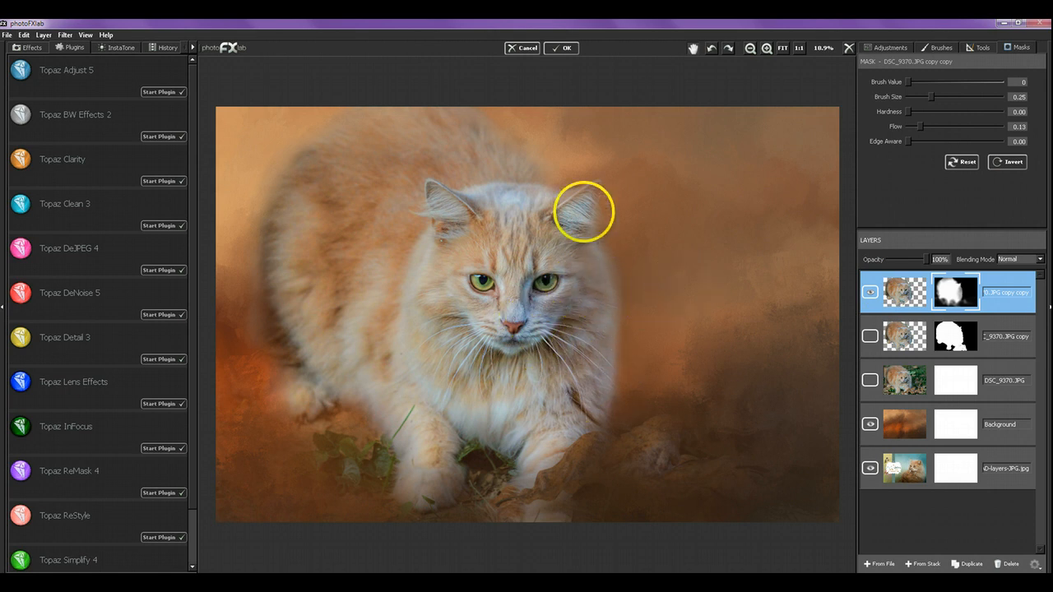
# Hide the top cat layer, show the DSC_9370.JPG copy layer, and bring its fur edge beside the whiskers into view at 100%.
pyautogui.click(870, 293)
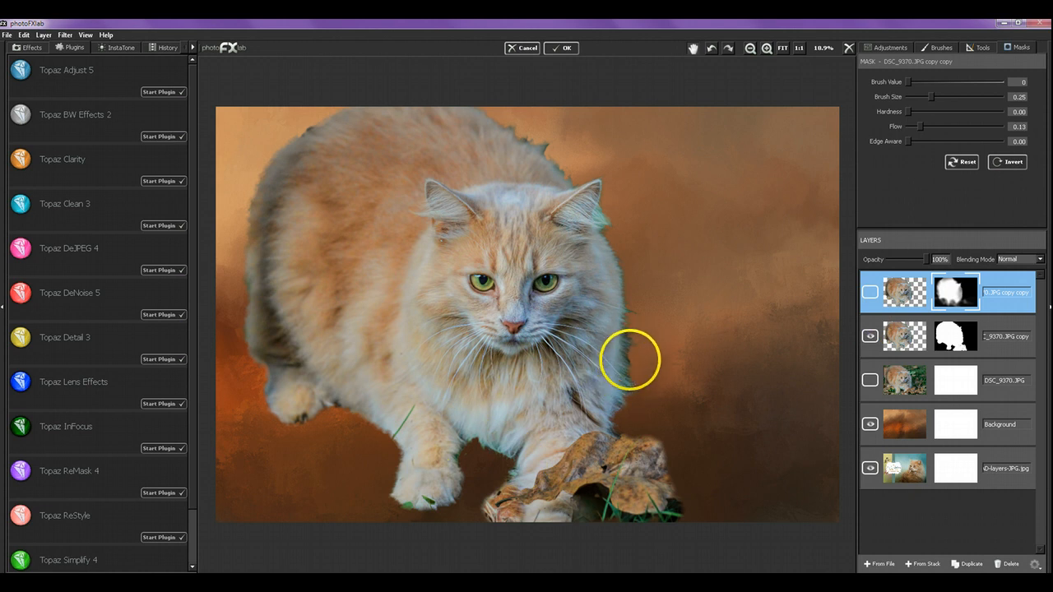
pyautogui.click(767, 50)
pyautogui.click(767, 51)
pyautogui.click(767, 51)
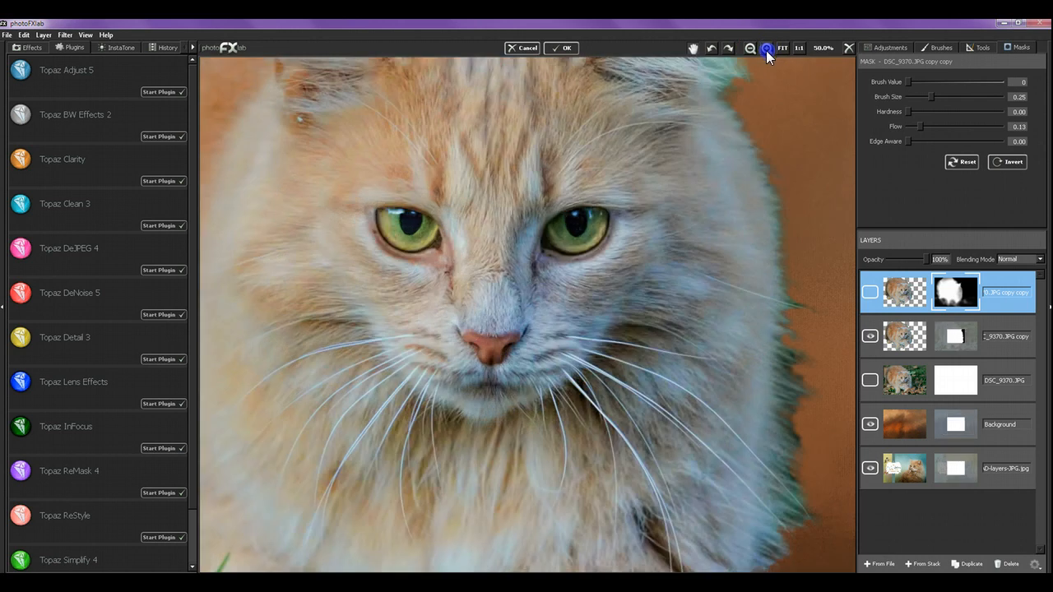
pyautogui.click(766, 51)
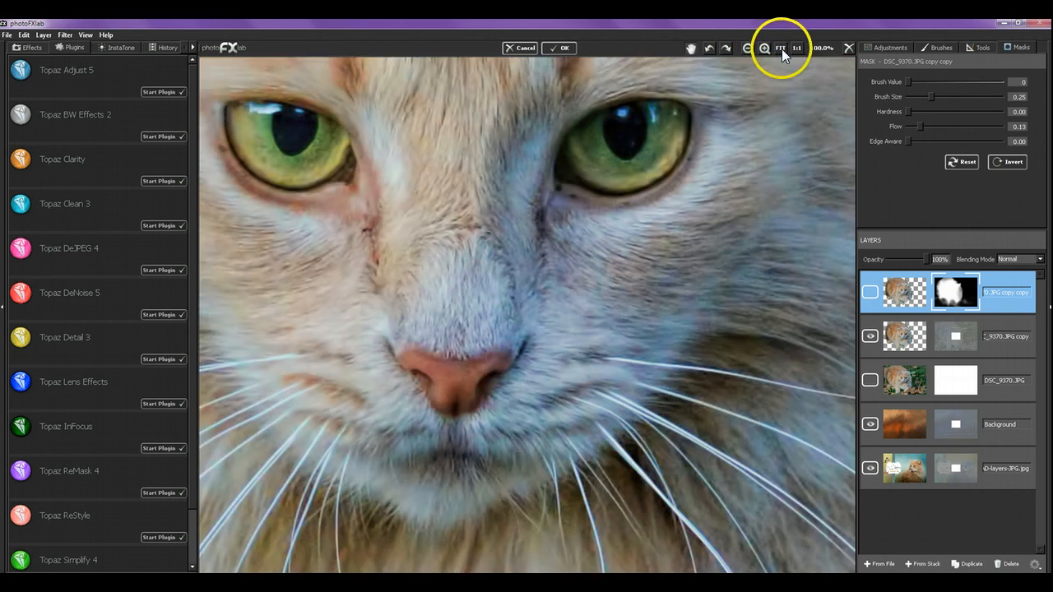
pyautogui.click(691, 54)
pyautogui.moveTo(678, 316); pyautogui.dragTo(484, 193)
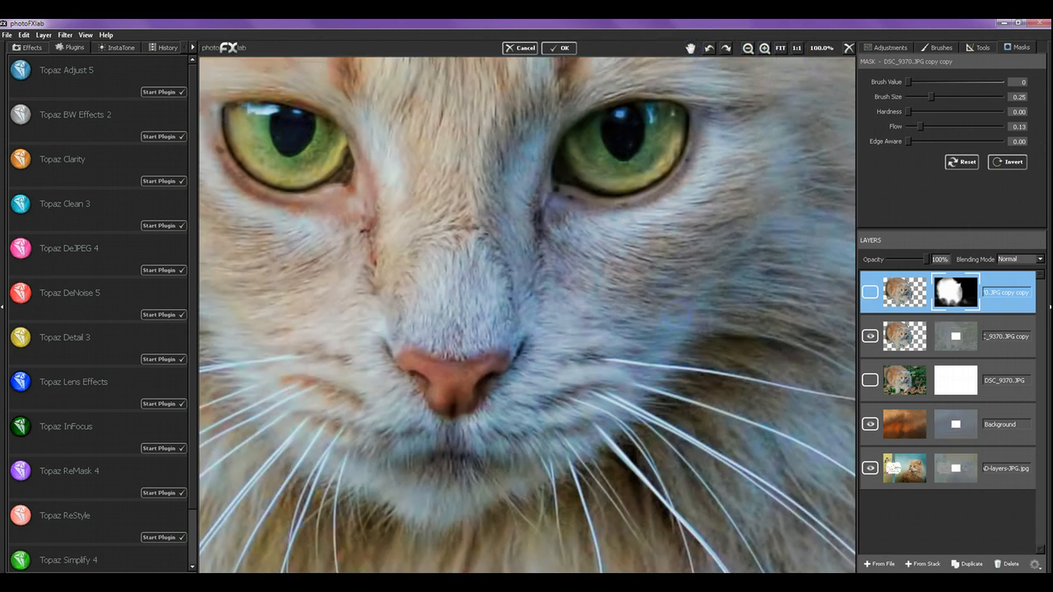
pyautogui.moveTo(716, 406); pyautogui.dragTo(531, 322)
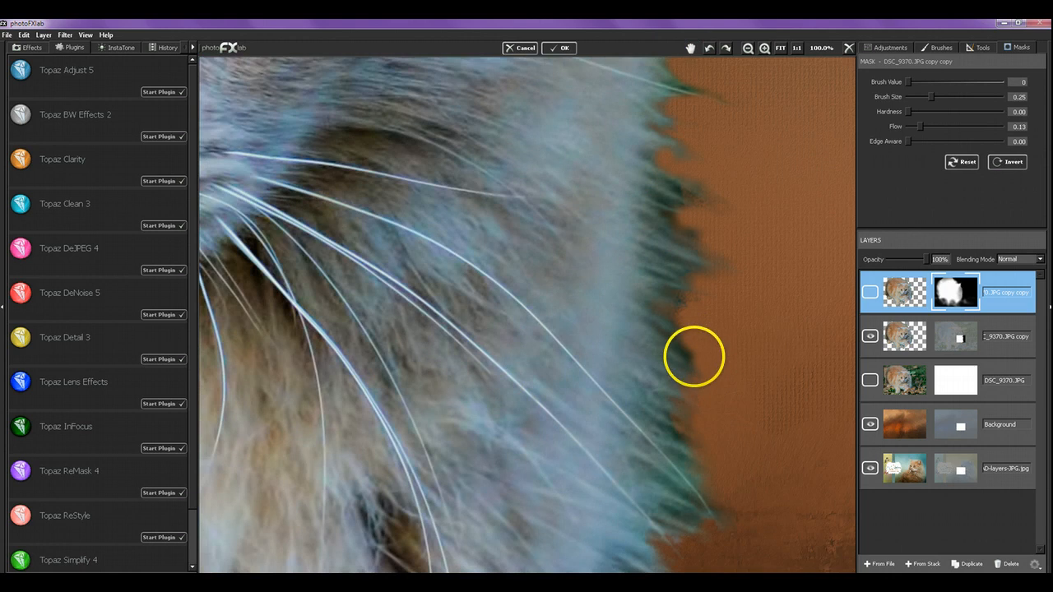
pyautogui.moveTo(682, 399); pyautogui.dragTo(623, 357)
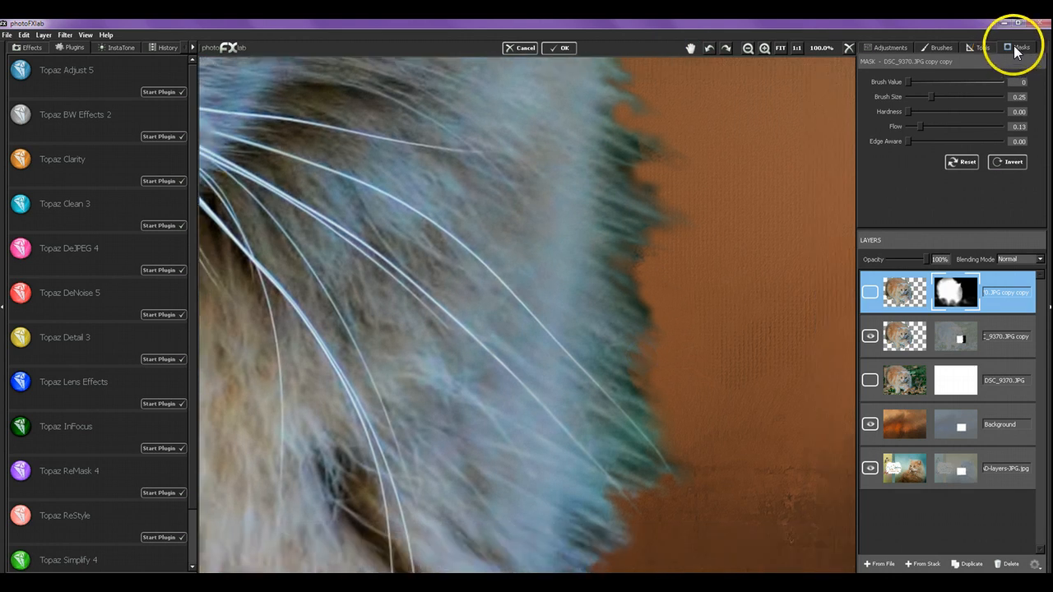
# Set the mask brush size to 0.01 and flow to 1.00, and make the DSC_9370.JPG copy layer's mask active.
pyautogui.moveTo(908, 80); pyautogui.dragTo(909, 97)
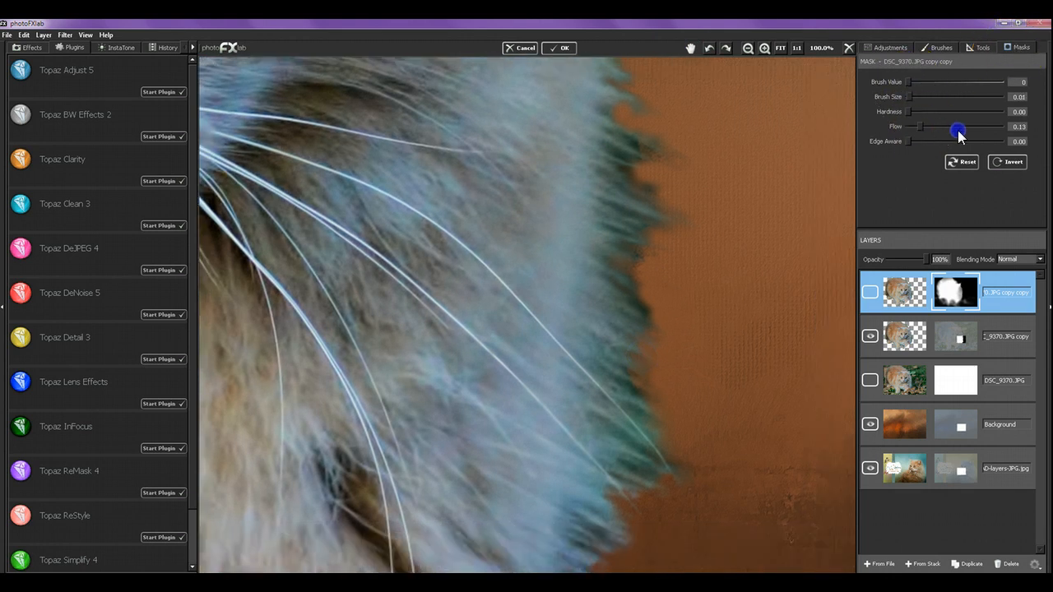
pyautogui.moveTo(958, 130); pyautogui.dragTo(1015, 136)
pyautogui.click(640, 298)
pyautogui.click(992, 322)
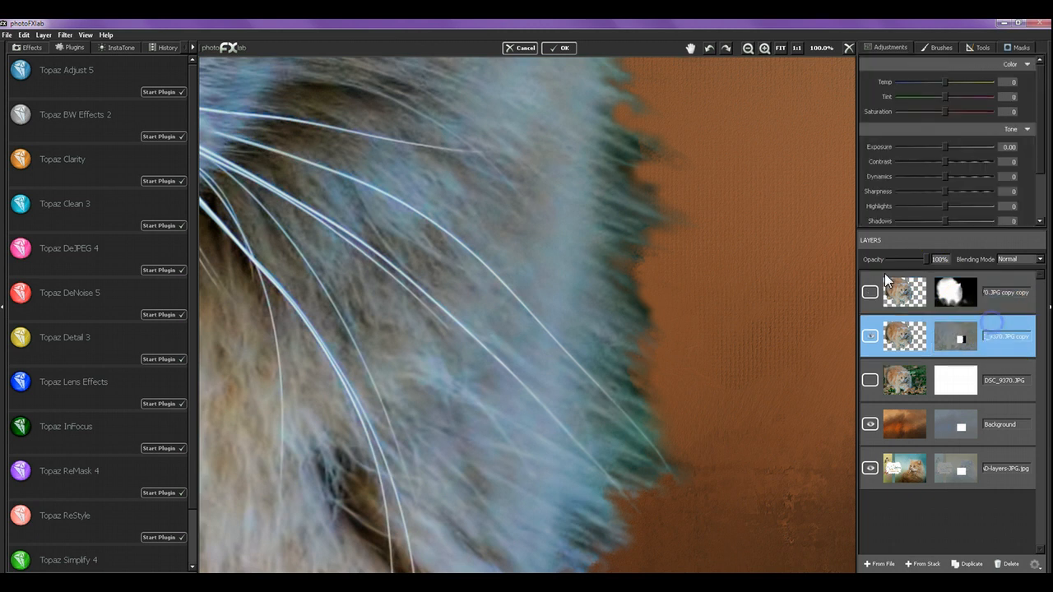
pyautogui.click(1017, 46)
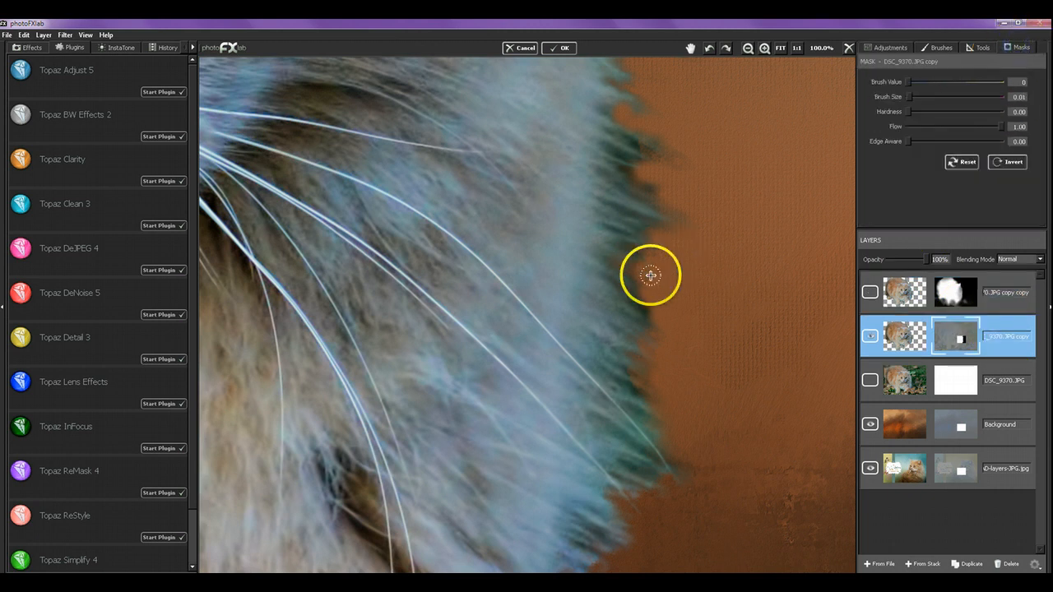
# Paint fine gaps at brush value 0 between the fur tufts along the cat's edge beside the whiskers.
pyautogui.moveTo(618, 286)
pyautogui.mouseDown()
pyautogui.moveTo(647, 316)
pyautogui.moveTo(623, 266)
pyautogui.moveTo(645, 279)
pyautogui.moveTo(642, 254)
pyautogui.moveTo(630, 248)
pyautogui.moveTo(653, 257)
pyautogui.moveTo(631, 213)
pyautogui.mouseUp()
pyautogui.moveTo(649, 176)
pyautogui.mouseDown()
pyautogui.moveTo(632, 170)
pyautogui.moveTo(641, 175)
pyautogui.mouseUp()
pyautogui.moveTo(637, 146)
pyautogui.mouseDown()
pyautogui.moveTo(727, 163)
pyautogui.moveTo(665, 203)
pyautogui.moveTo(648, 190)
pyautogui.moveTo(678, 164)
pyautogui.moveTo(673, 142)
pyautogui.moveTo(684, 153)
pyautogui.mouseUp()
pyautogui.moveTo(648, 122)
pyautogui.mouseDown()
pyautogui.moveTo(633, 107)
pyautogui.moveTo(666, 125)
pyautogui.mouseUp()
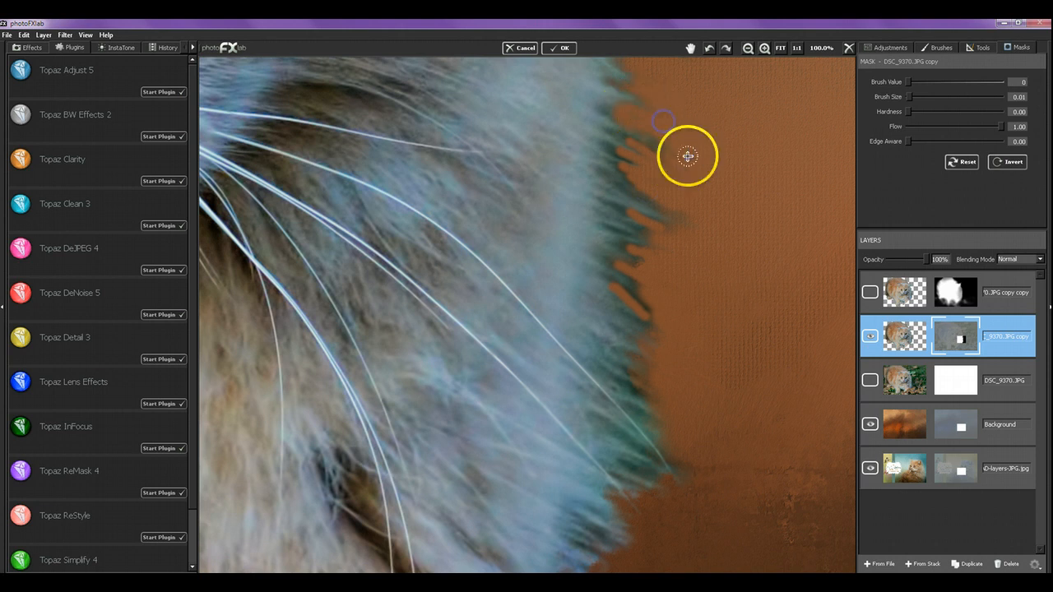
pyautogui.moveTo(623, 291)
pyautogui.mouseDown()
pyautogui.moveTo(654, 330)
pyautogui.moveTo(639, 299)
pyautogui.moveTo(670, 322)
pyautogui.moveTo(670, 341)
pyautogui.moveTo(634, 383)
pyautogui.moveTo(651, 395)
pyautogui.moveTo(634, 390)
pyautogui.moveTo(691, 468)
pyautogui.moveTo(671, 459)
pyautogui.moveTo(644, 485)
pyautogui.moveTo(636, 472)
pyautogui.moveTo(673, 477)
pyautogui.mouseUp()
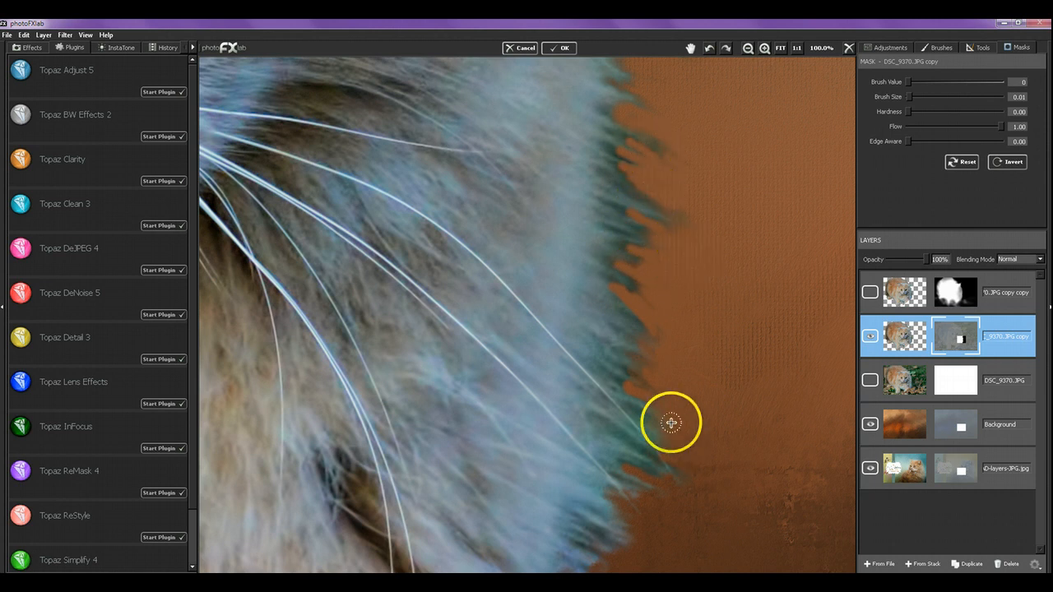
# Compare the softly blended top cat layer with the cut-out DSC_9370.JPG copy layer over the whole image by alternating their visibility.
pyautogui.click(780, 47)
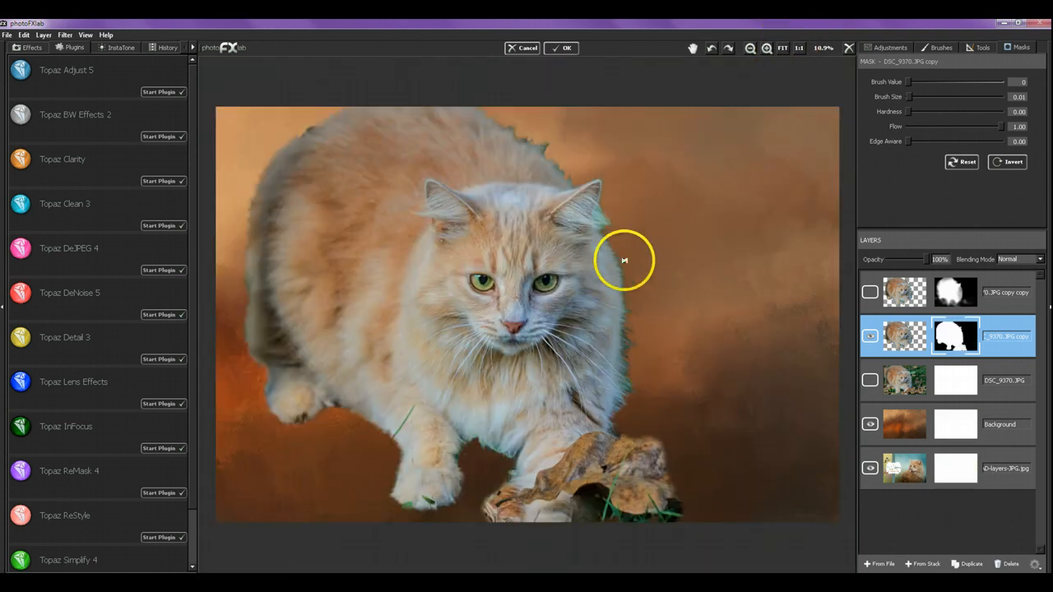
pyautogui.click(874, 293)
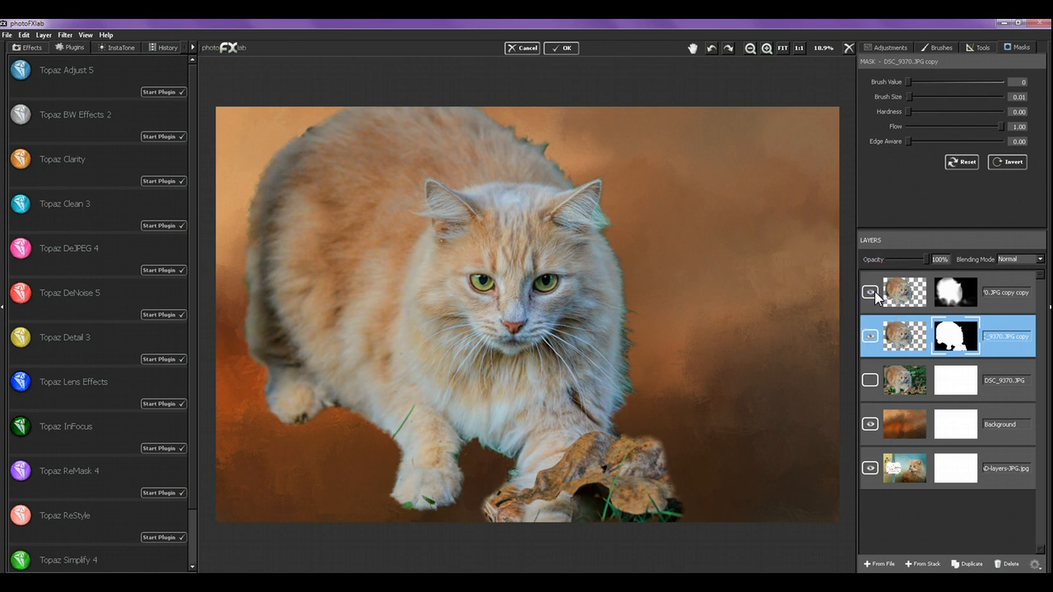
pyautogui.click(869, 335)
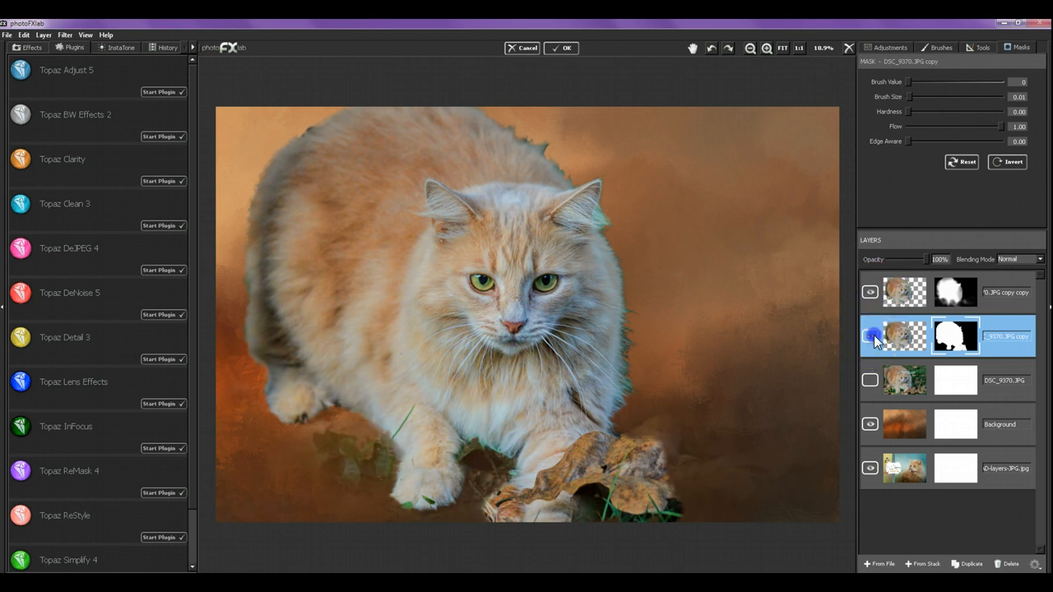
pyautogui.click(999, 300)
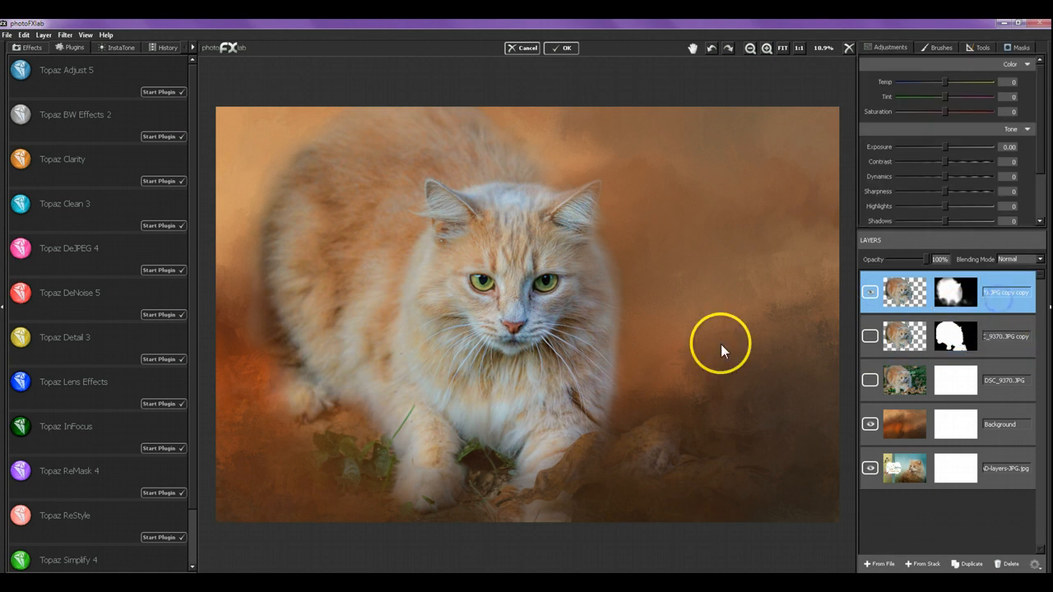
pyautogui.click(871, 293)
pyautogui.click(869, 335)
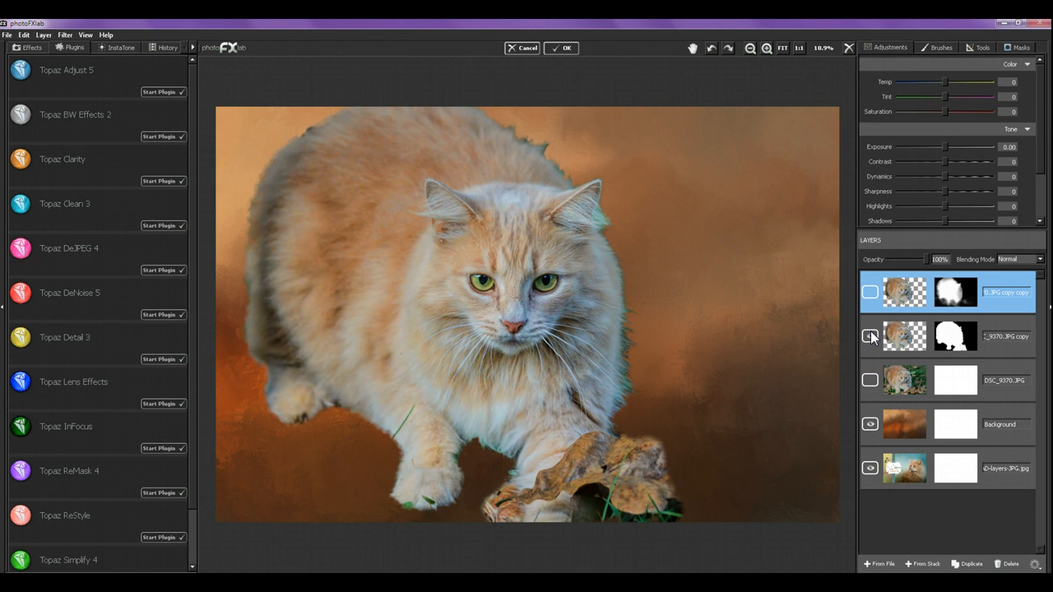
# Alternate the softly blended top cat layer and the cut-out DSC_9370.JPG copy layer to compare how the ground and leaves meet the texture.
pyautogui.click(870, 335)
pyautogui.click(871, 293)
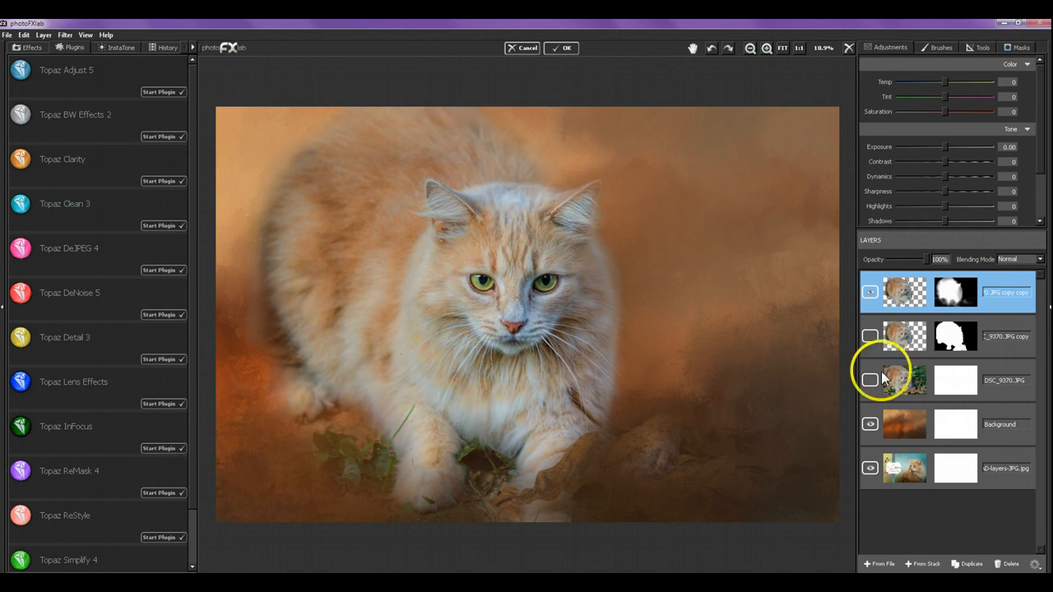
pyautogui.click(871, 423)
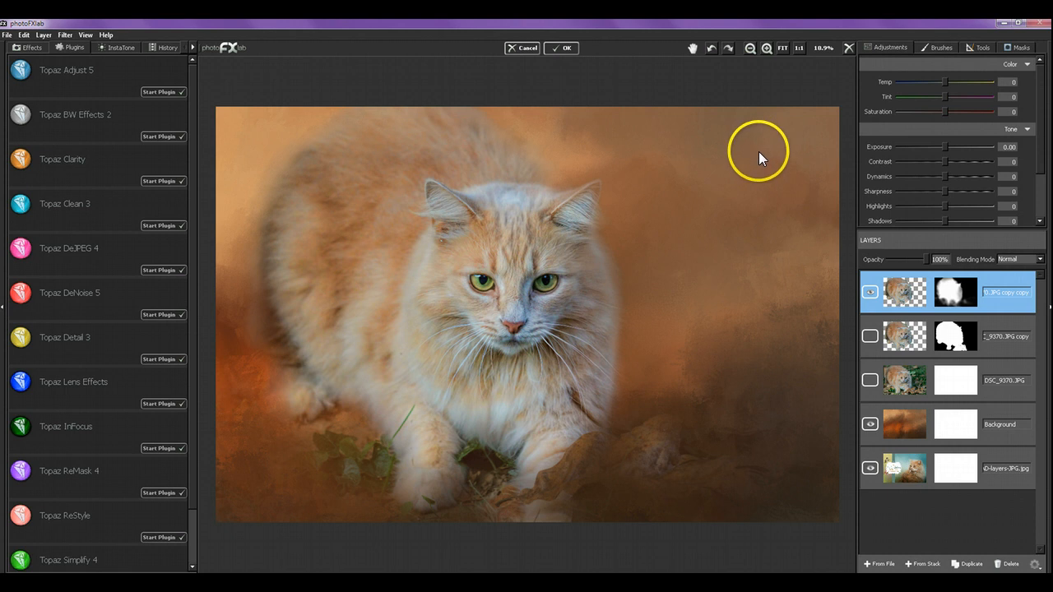
pyautogui.click(869, 291)
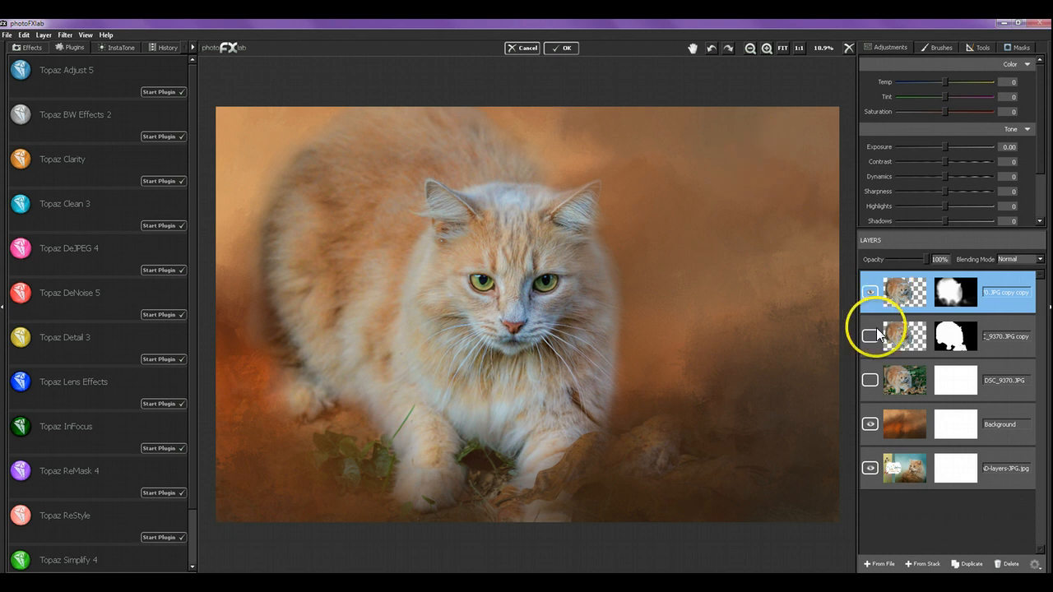
pyautogui.click(875, 333)
pyautogui.click(870, 335)
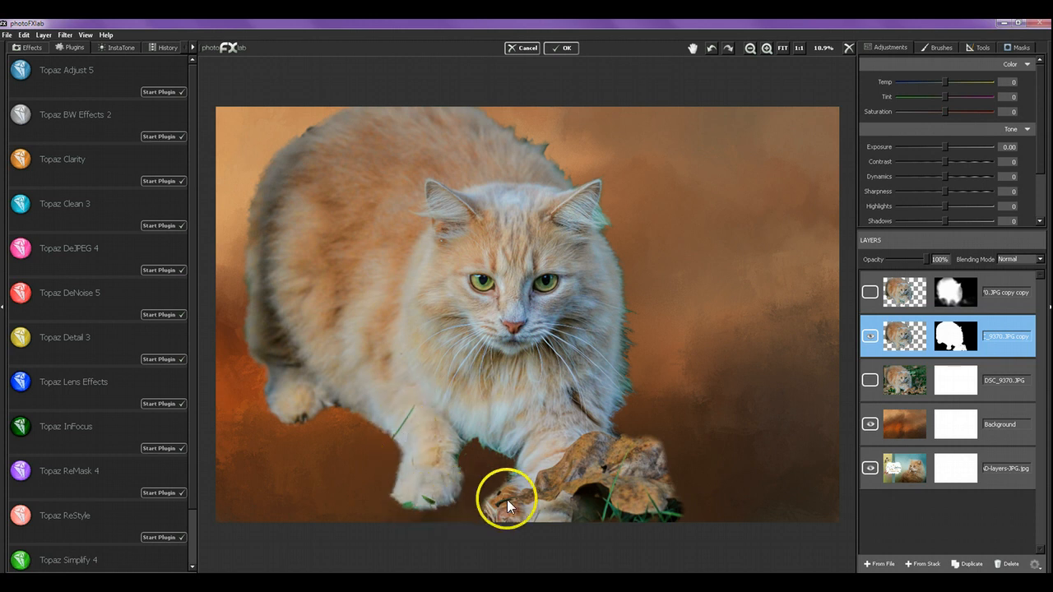
pyautogui.click(870, 292)
pyautogui.click(870, 336)
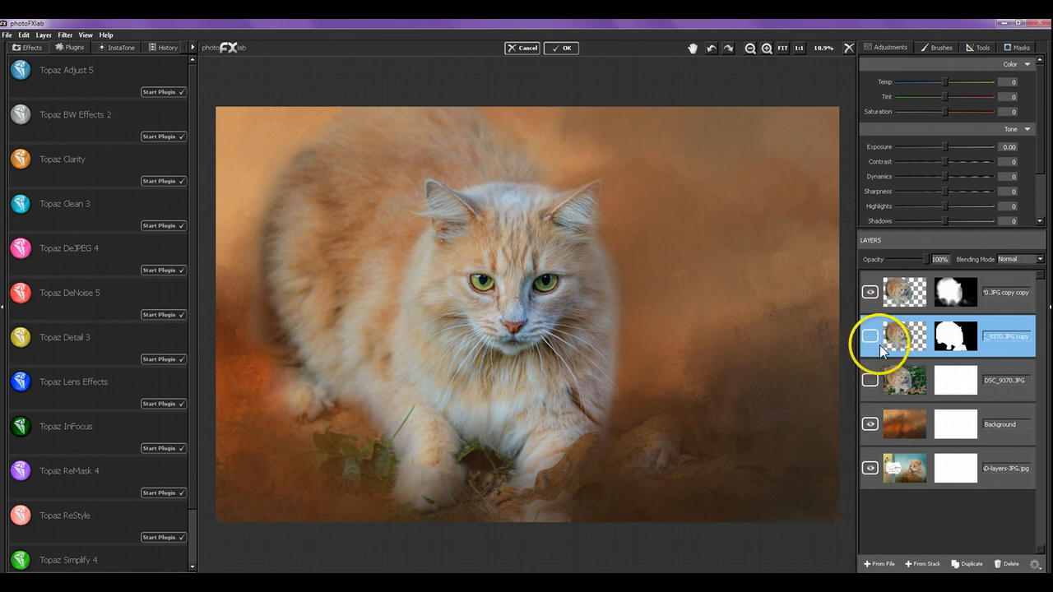
# Compare the unmasked DSC_9370.JPG photo with the cut-out copy and the softly blended top layer by showing each in turn.
pyautogui.click(872, 293)
pyautogui.click(870, 292)
pyautogui.click(870, 381)
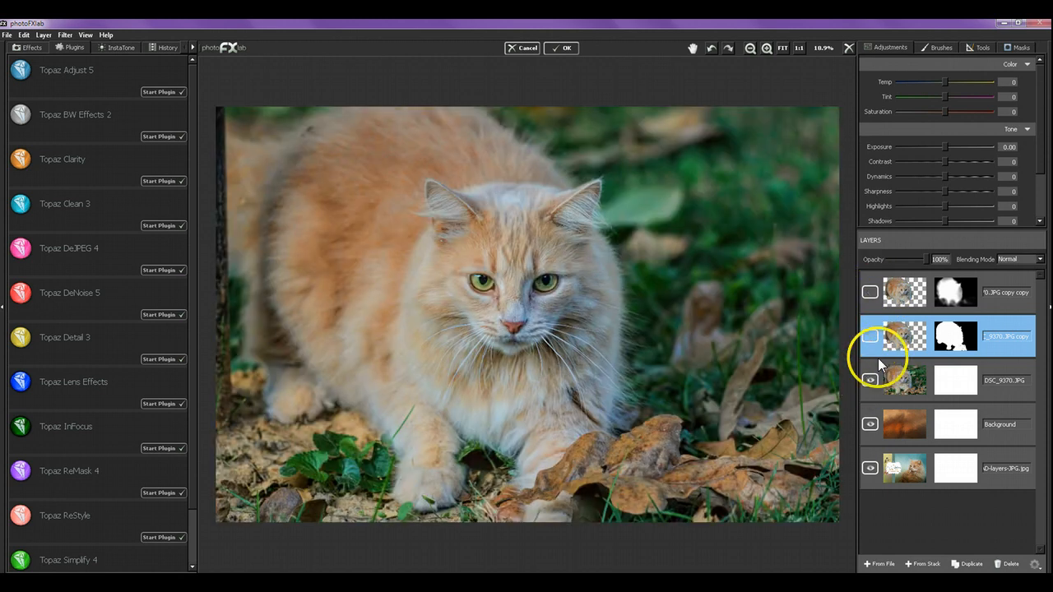
pyautogui.click(872, 338)
pyautogui.click(870, 380)
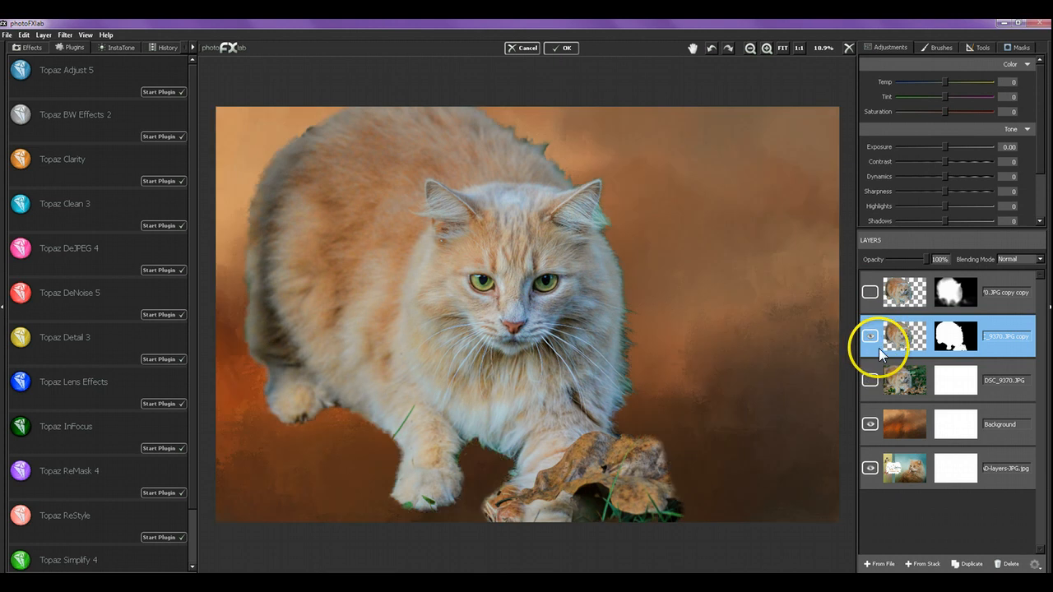
pyautogui.click(871, 292)
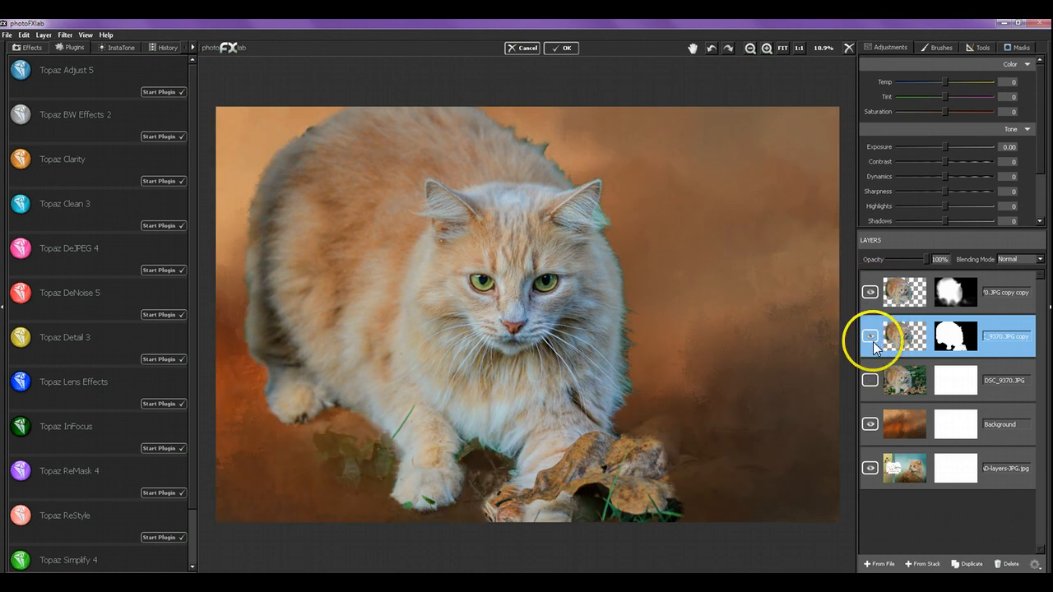
pyautogui.click(873, 341)
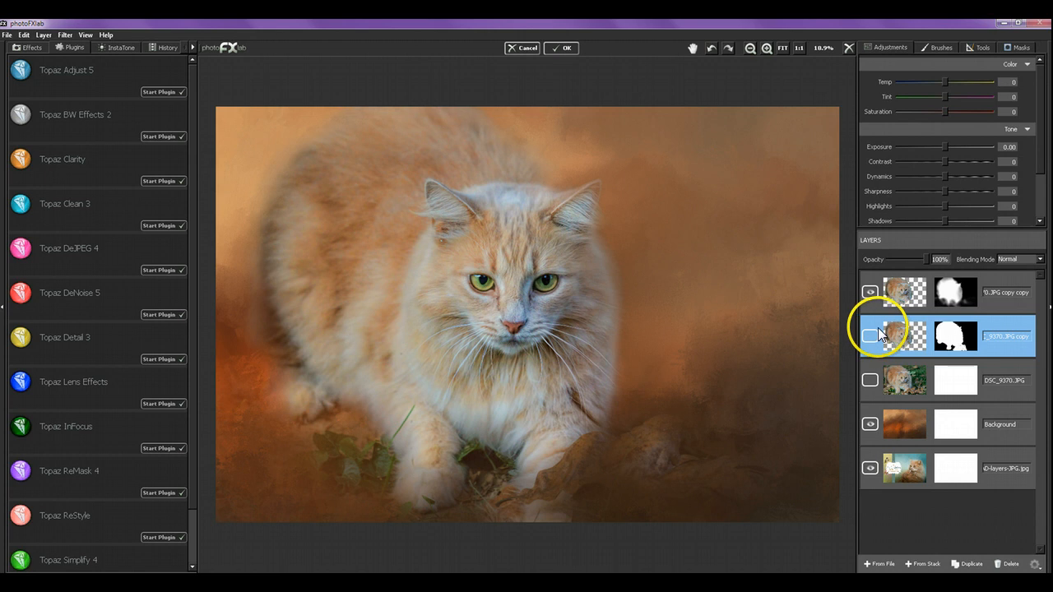
# Check the cut-out copy layer against the soft top layer and the bare texture background, ending with only the soft version of the cat shown.
pyautogui.click(870, 293)
pyautogui.click(870, 336)
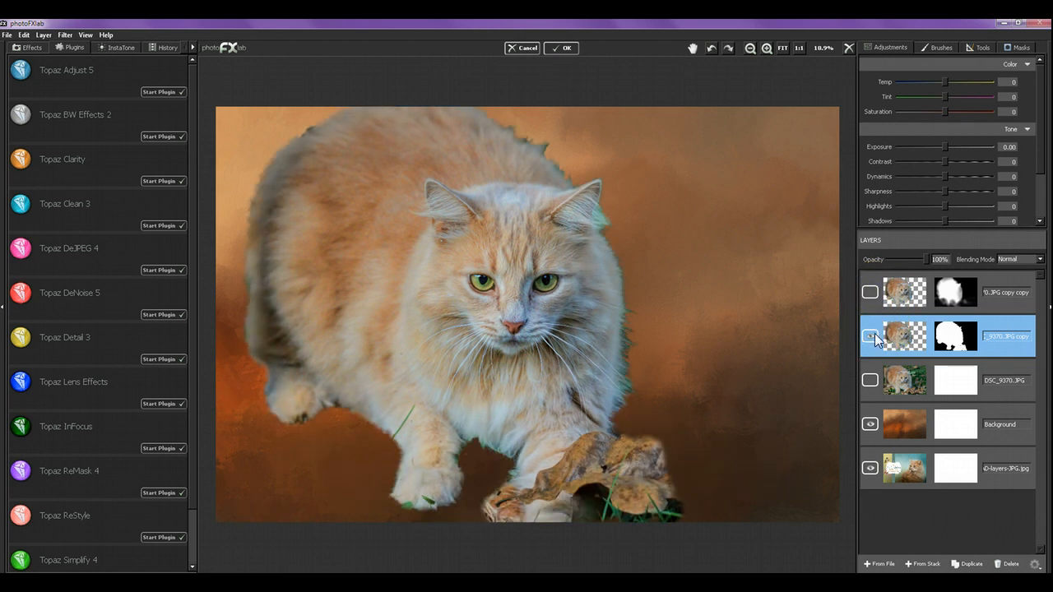
pyautogui.click(869, 336)
pyautogui.click(870, 292)
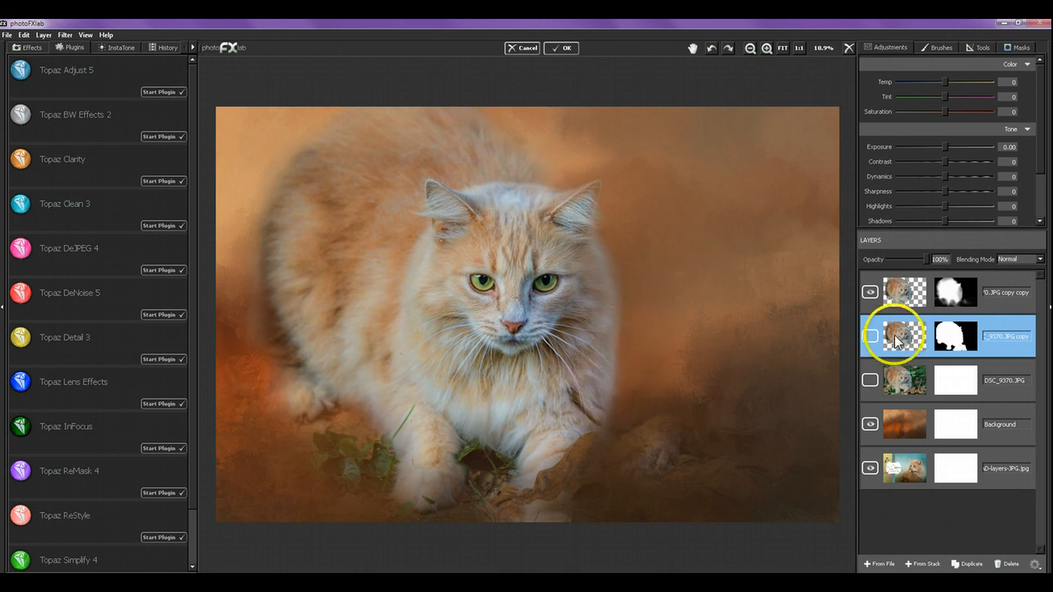
pyautogui.click(869, 292)
pyautogui.click(870, 337)
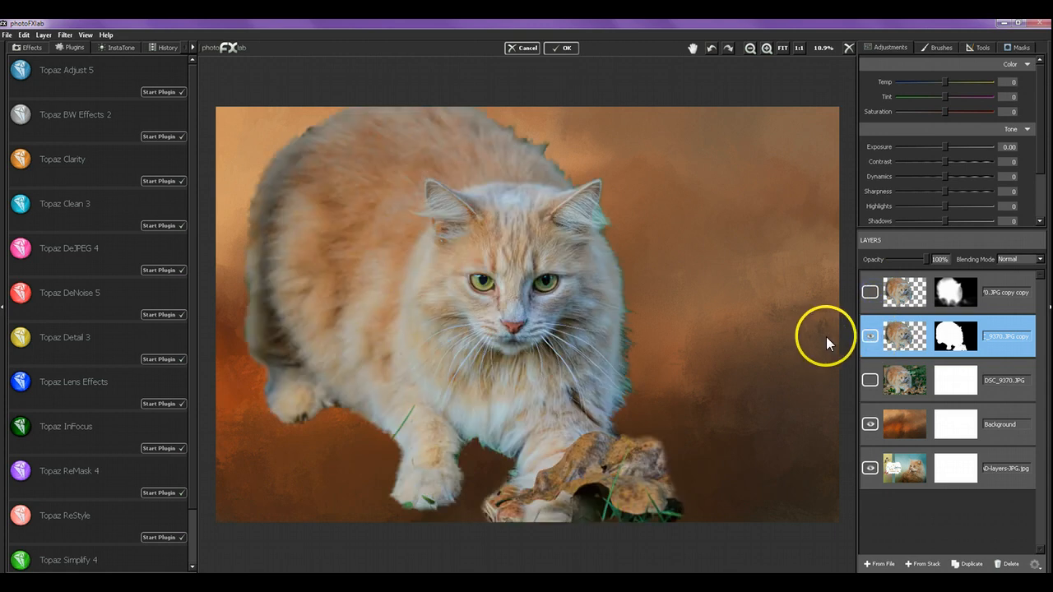
pyautogui.click(870, 337)
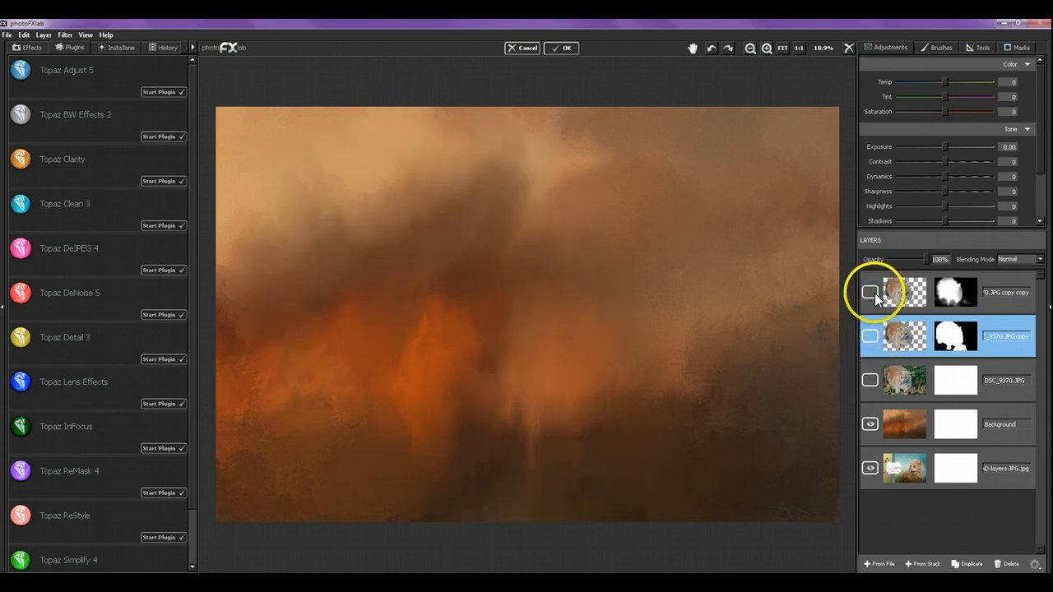
pyautogui.click(874, 294)
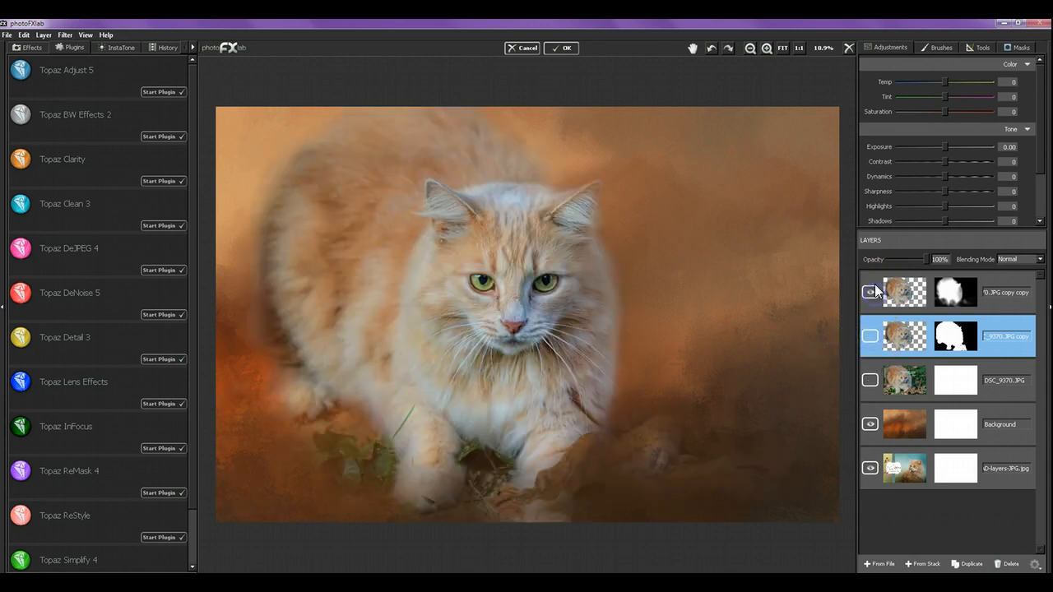
# Set the mask brush to value 255, size 0.45, hardness 1.00 and flow 0.08.
pyautogui.click(1018, 46)
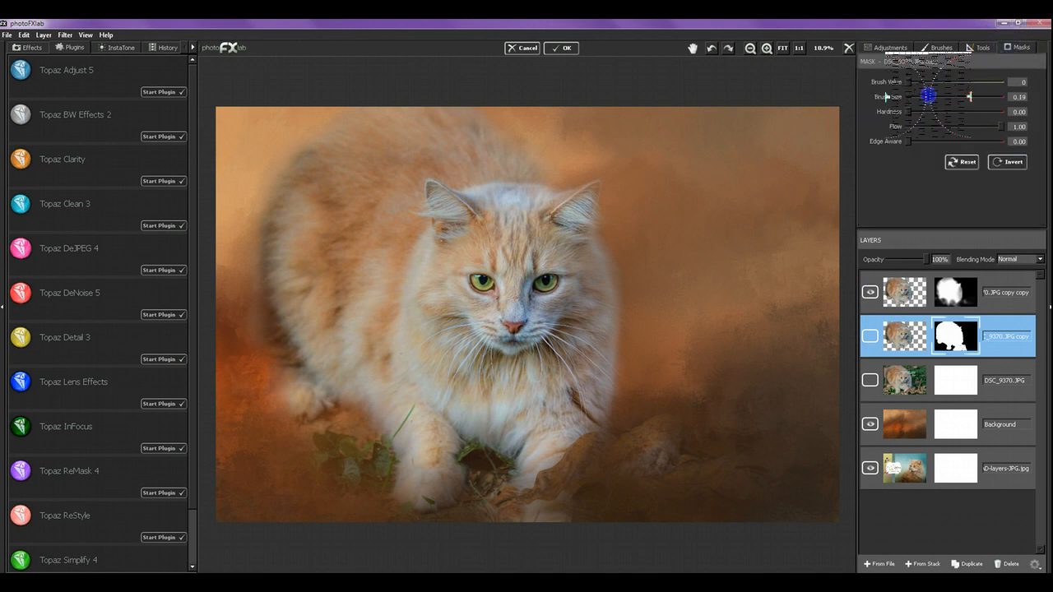
pyautogui.moveTo(928, 96); pyautogui.dragTo(935, 97)
pyautogui.moveTo(1000, 126)
pyautogui.mouseDown()
pyautogui.moveTo(916, 125)
pyautogui.moveTo(951, 96)
pyautogui.mouseUp()
pyautogui.click(874, 121)
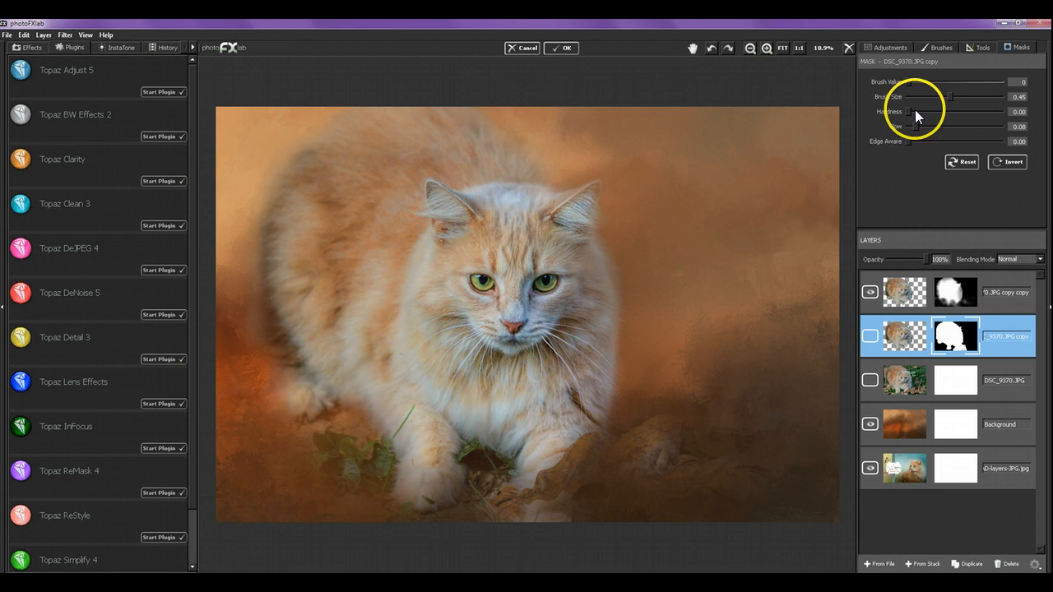
pyautogui.moveTo(915, 112); pyautogui.dragTo(1003, 111)
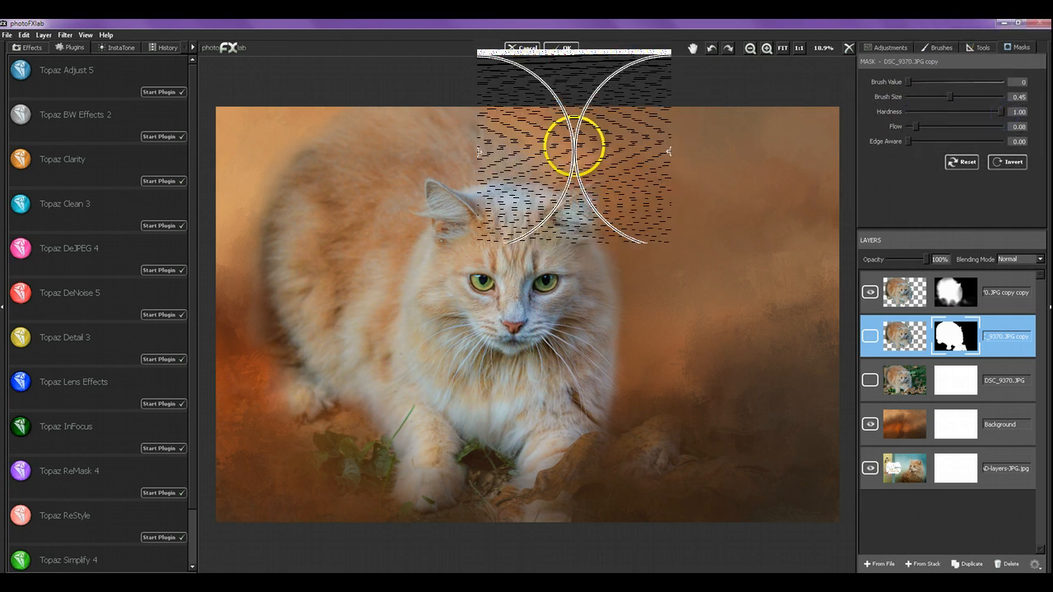
pyautogui.moveTo(908, 82); pyautogui.dragTo(1014, 82)
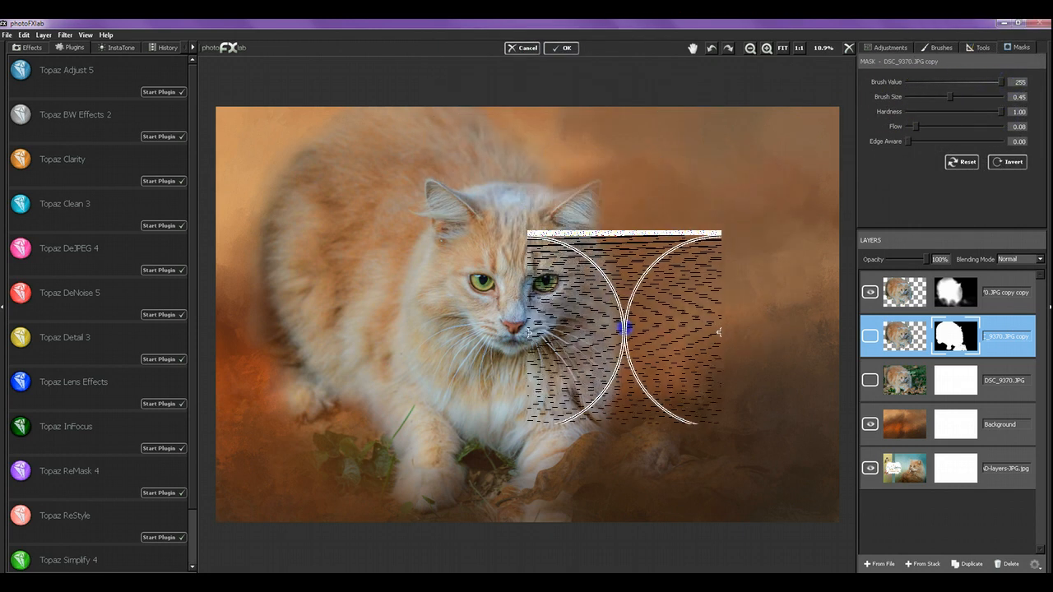
# Try a hard-edged stroke at flow 1.00 beside the cat's face on the top cat layer's mask, and undo it.
pyautogui.click(1005, 306)
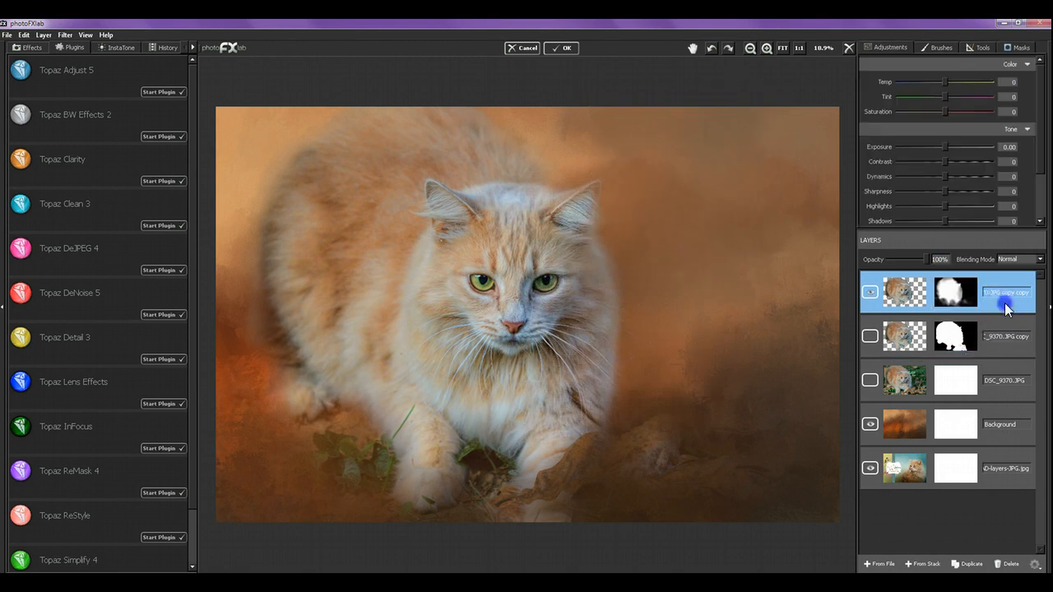
pyautogui.click(1017, 46)
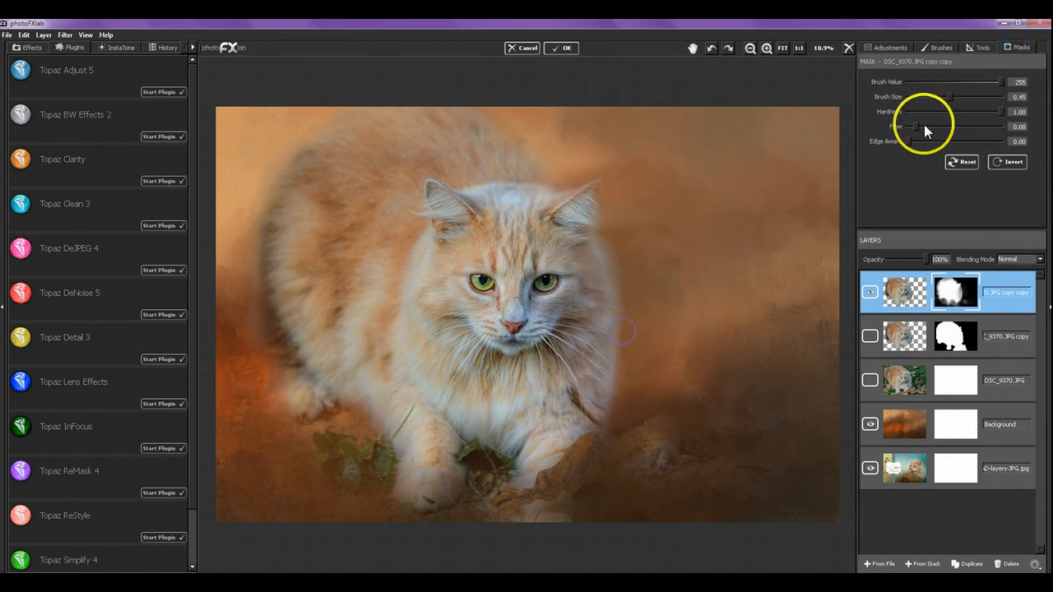
pyautogui.moveTo(917, 125); pyautogui.dragTo(1001, 126)
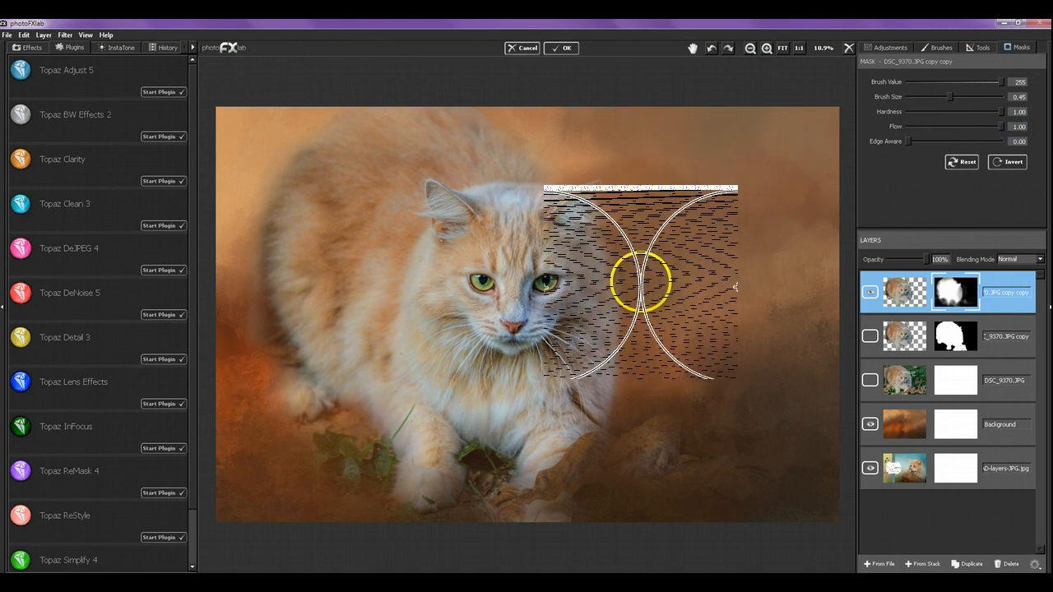
pyautogui.moveTo(641, 282)
pyautogui.mouseDown()
pyautogui.moveTo(638, 238)
pyautogui.moveTo(632, 350)
pyautogui.moveTo(665, 321)
pyautogui.moveTo(658, 330)
pyautogui.mouseUp()
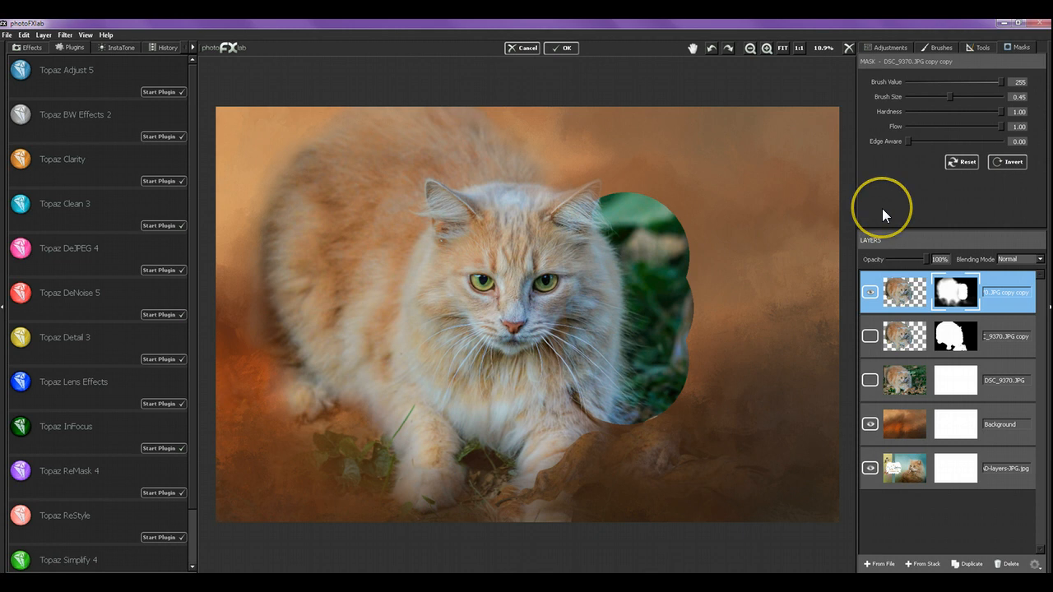
pyautogui.hotkey('ctrl', 'z')
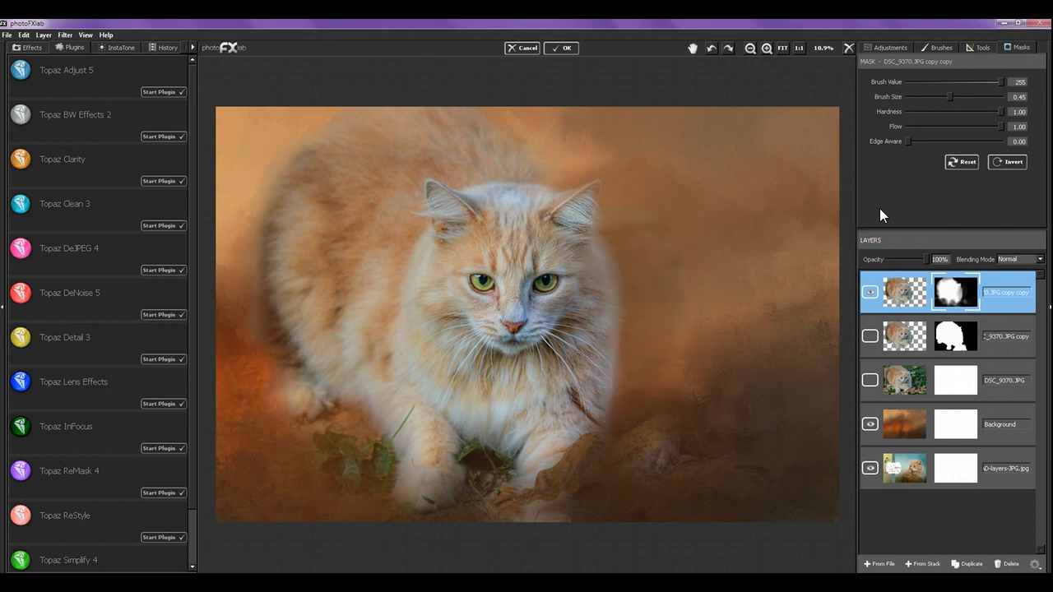
pyautogui.hotkey('ctrl', 'z')
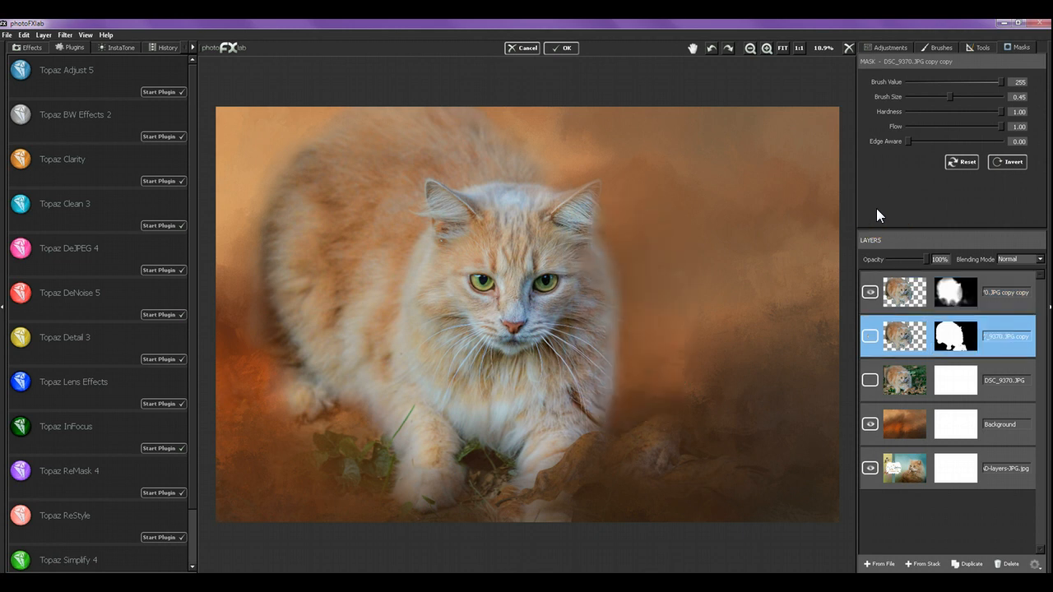
# Try a stroke at hardness 0.00 beside the cat and a dab at hardness 1.00 over the leaves on the top layer's mask, and undo both.
pyautogui.click(1010, 294)
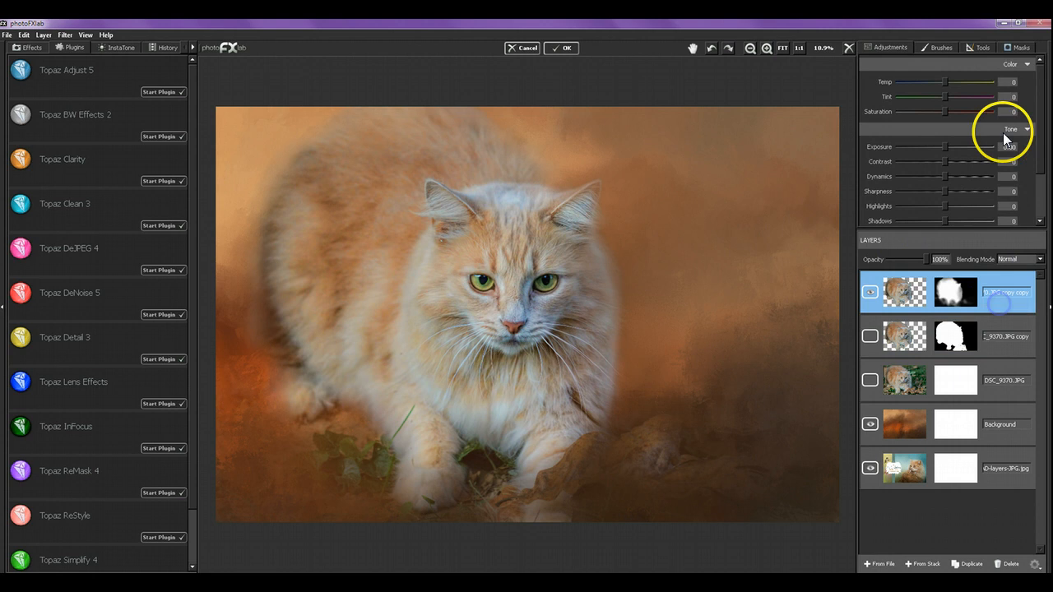
pyautogui.click(1020, 47)
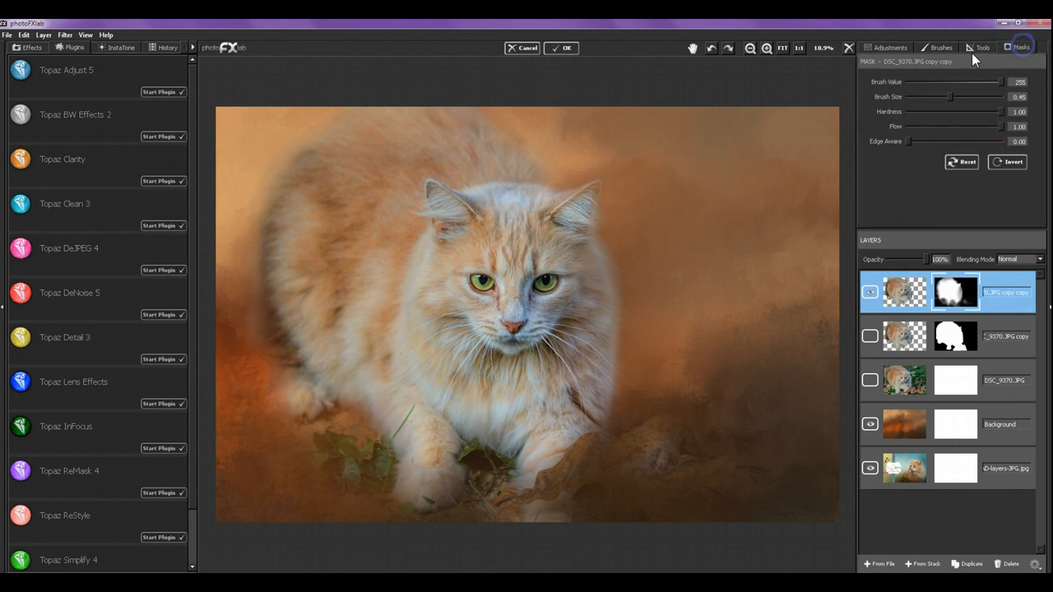
pyautogui.click(905, 111)
pyautogui.moveTo(631, 294)
pyautogui.mouseDown()
pyautogui.moveTo(630, 364)
pyautogui.moveTo(617, 392)
pyautogui.mouseUp()
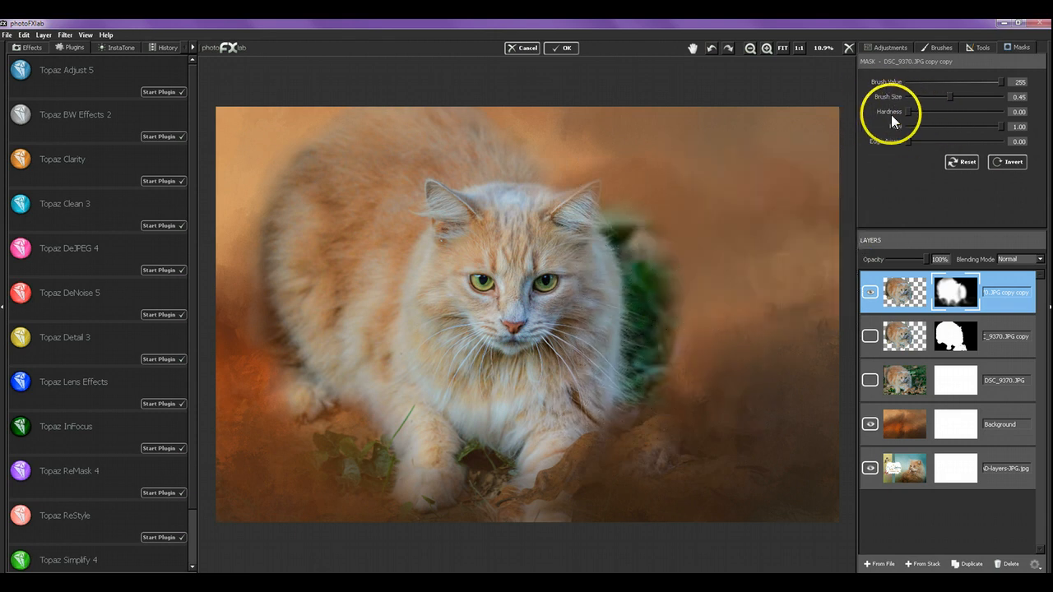
pyautogui.click(999, 111)
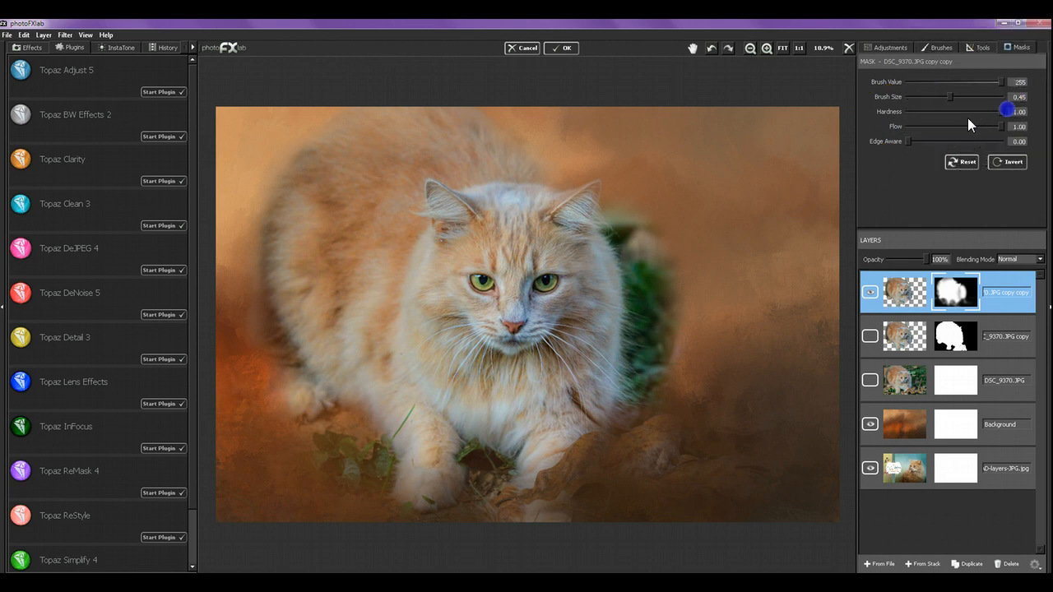
pyautogui.click(601, 455)
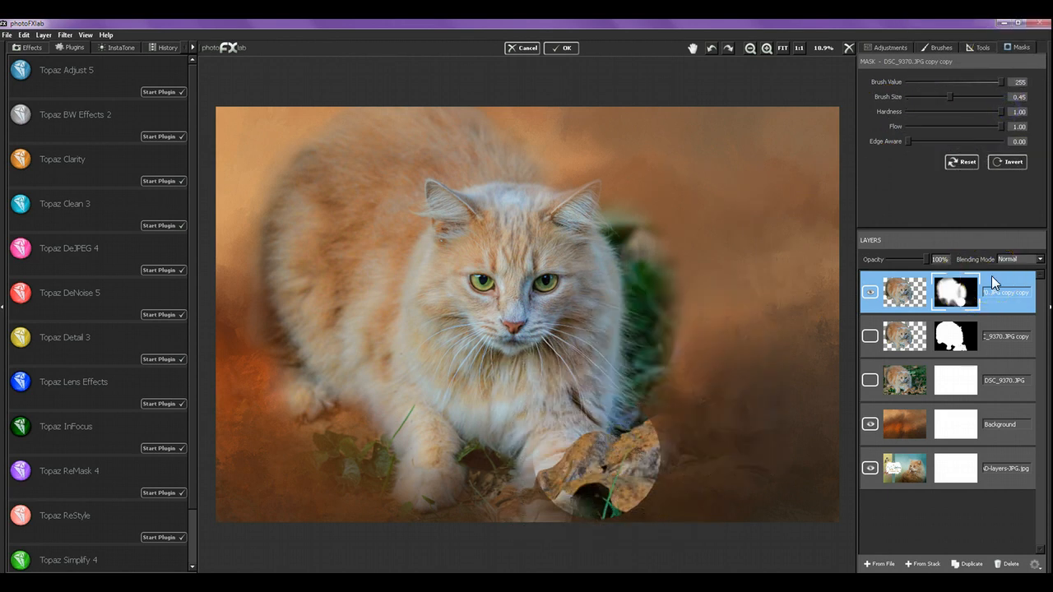
pyautogui.hotkey('ctrl', 'z')
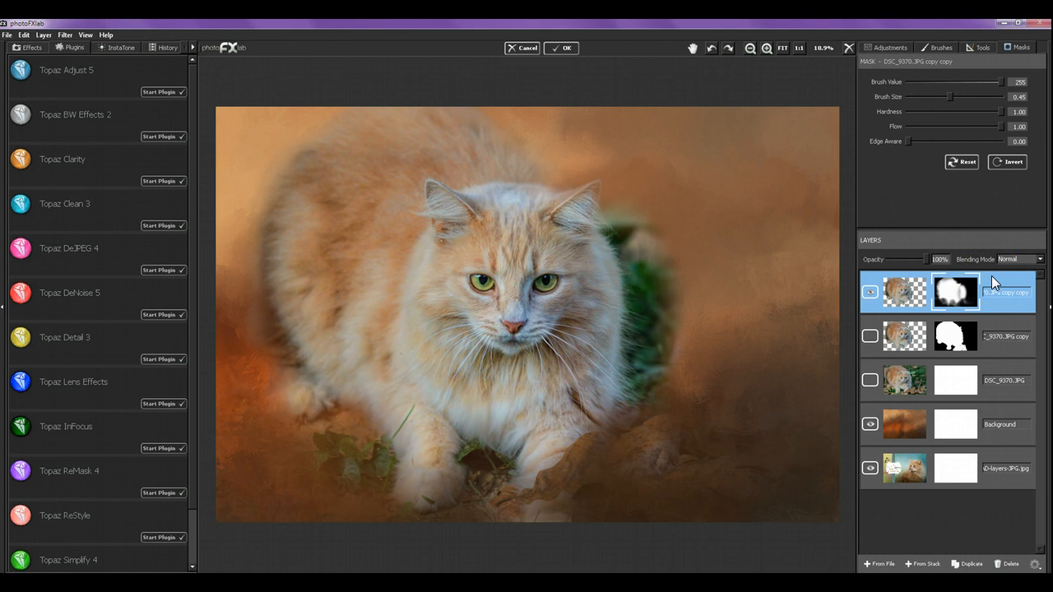
pyautogui.hotkey('ctrl', 'z')
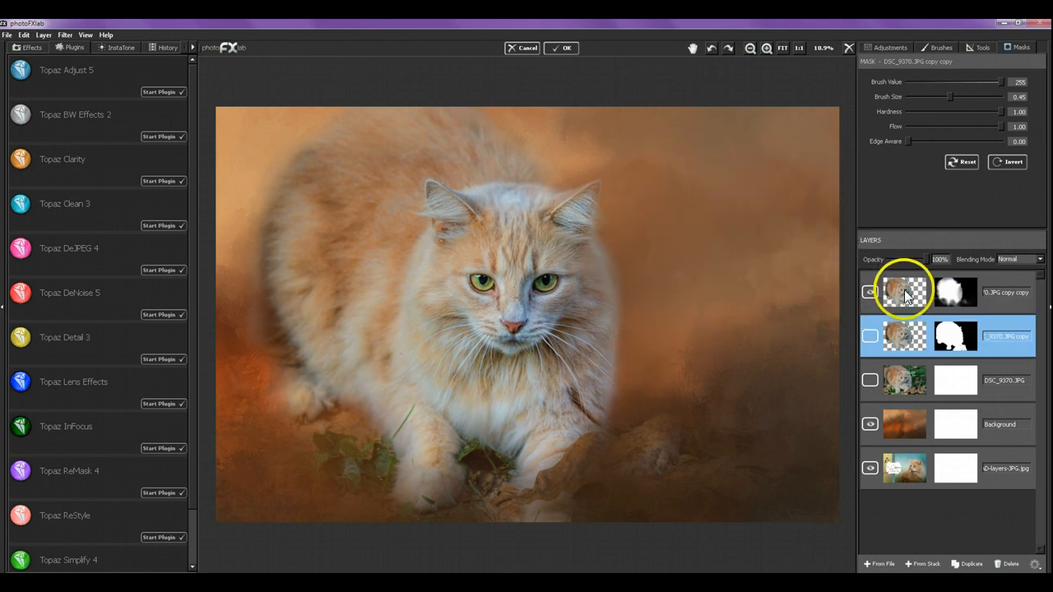
# Compare the hard cut-out copy with the soft top layer again, leaving only the cut-out version of the cat shown over the texture.
pyautogui.click(870, 292)
pyautogui.click(870, 337)
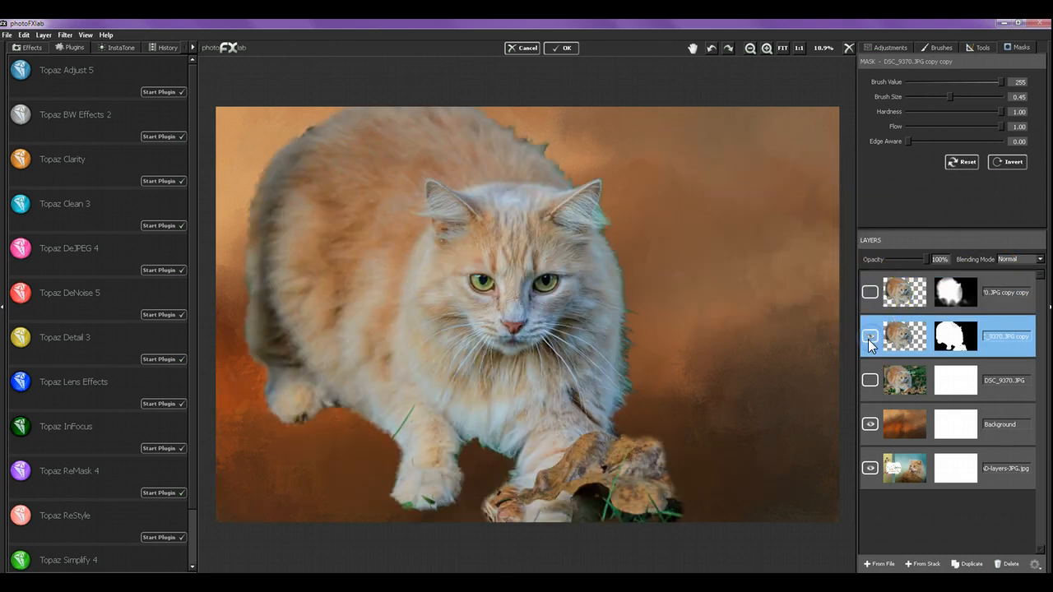
pyautogui.click(873, 336)
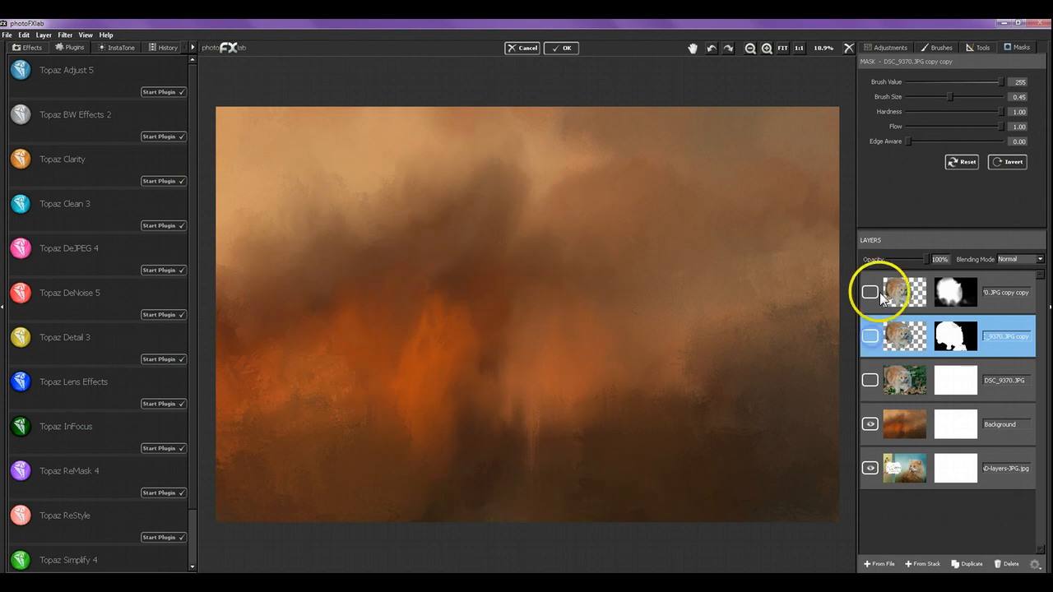
pyautogui.click(869, 292)
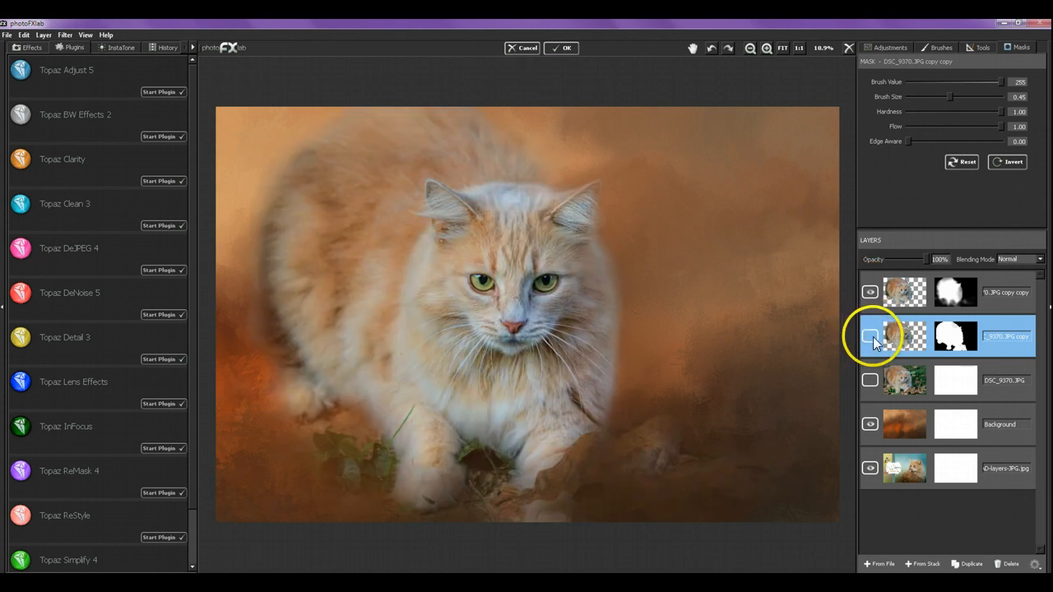
pyautogui.click(871, 337)
pyautogui.click(871, 293)
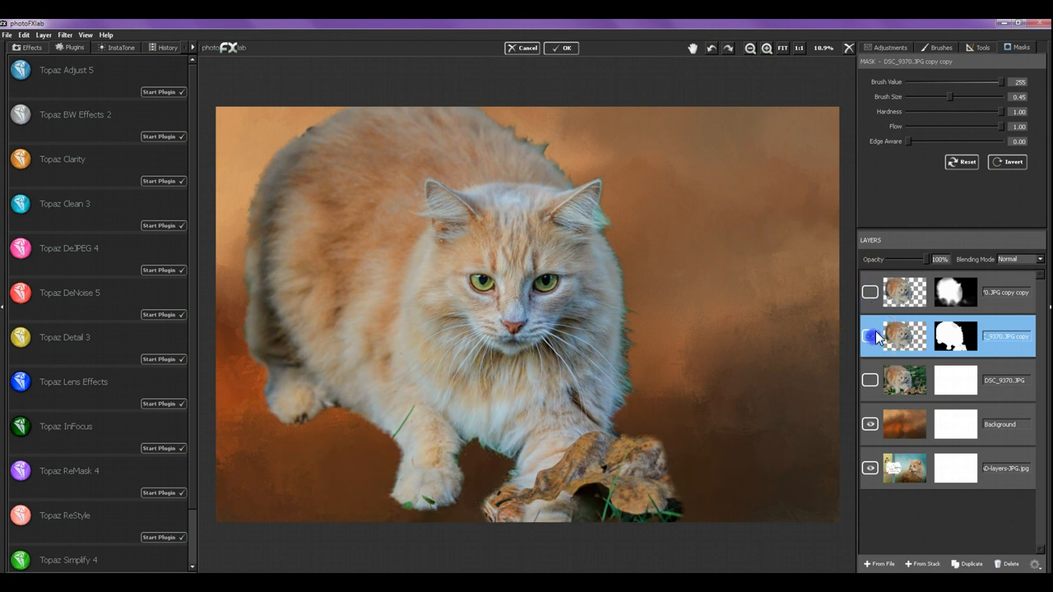
# Swap the visible hard cut-out cat for the soft-masked version and move the title image layer to the top of the layer stack.
pyautogui.click(870, 337)
pyautogui.click(871, 294)
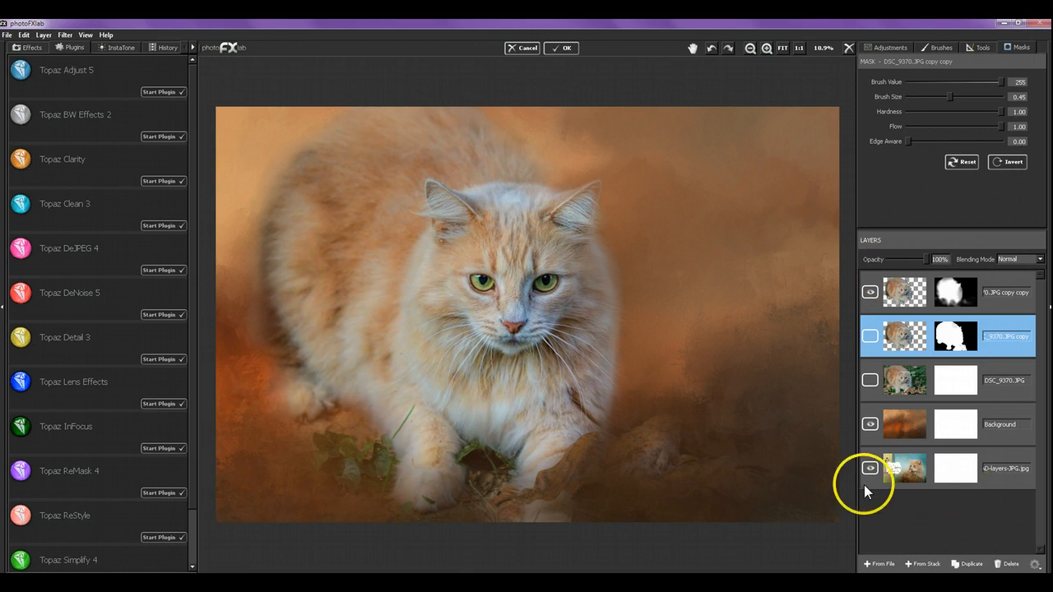
pyautogui.click(996, 481)
pyautogui.moveTo(996, 482); pyautogui.dragTo(995, 292)
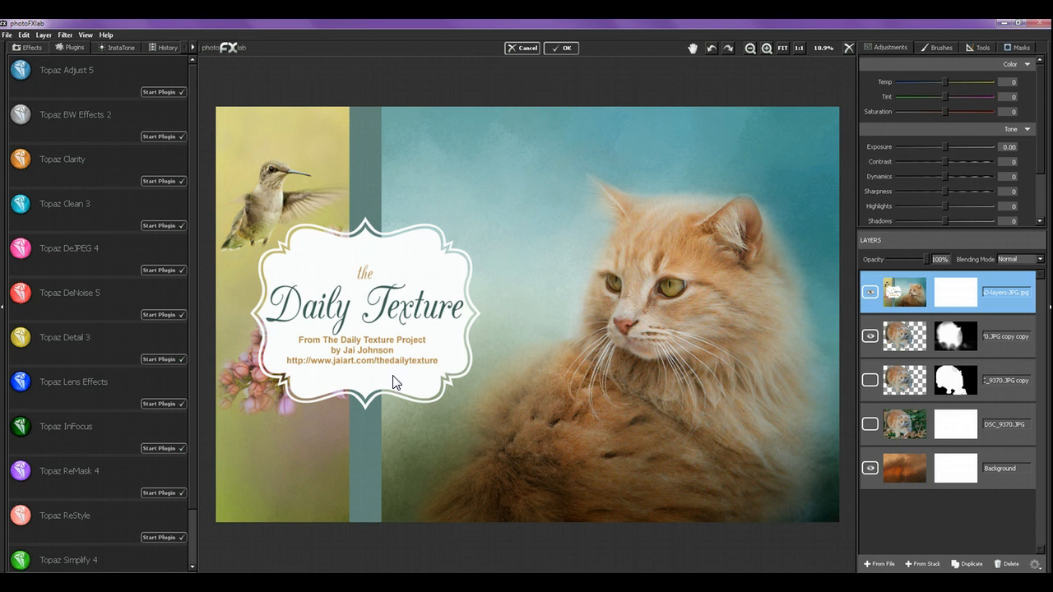
# Switch to the Daily Texture Collections website in Chrome and open its store page.
pyautogui.click(287, 504)
pyautogui.click(251, 552)
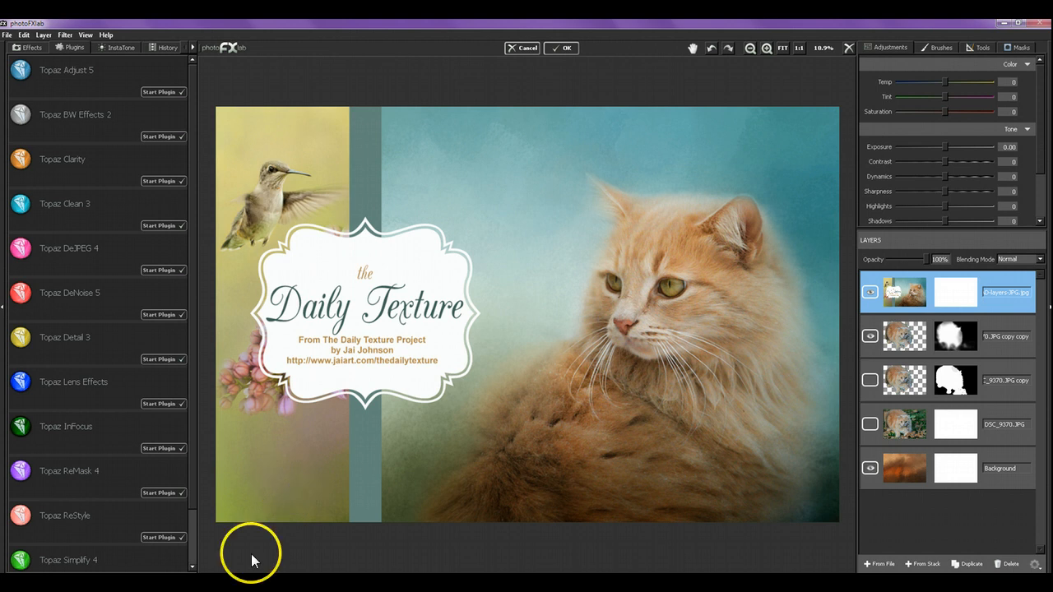
pyautogui.moveTo(81, 583)
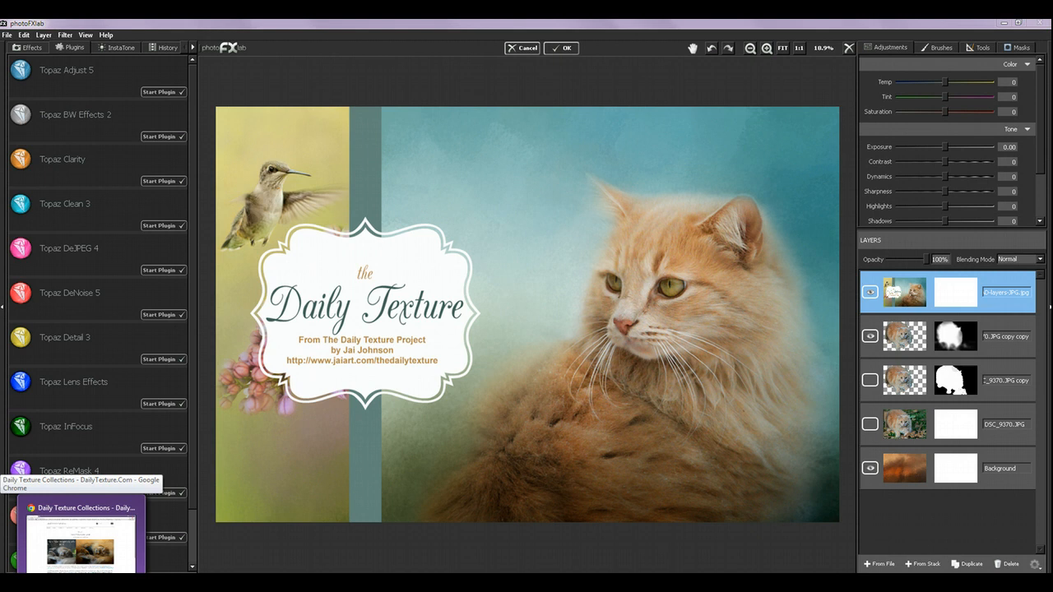
pyautogui.click(81, 551)
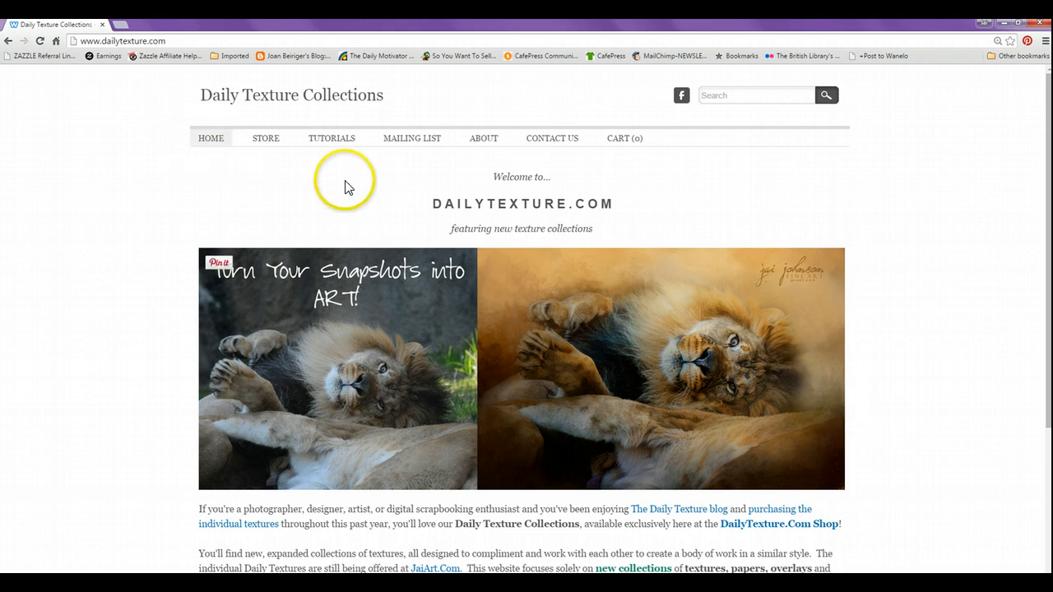
pyautogui.click(263, 146)
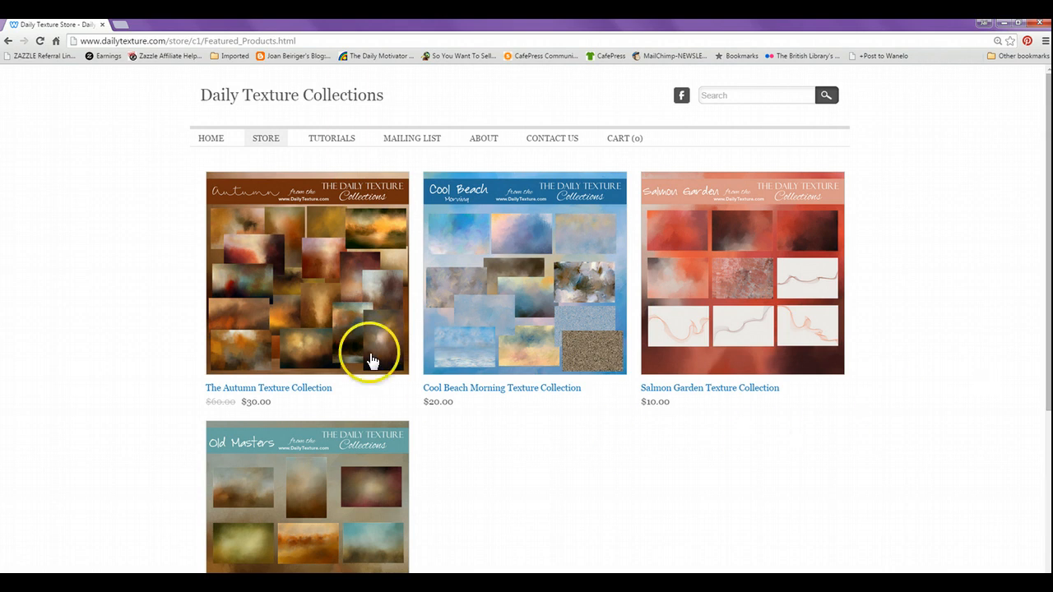
# Open The Autumn Texture Collection, look through its product page and view the fall stock photo preview.
pyautogui.click(342, 318)
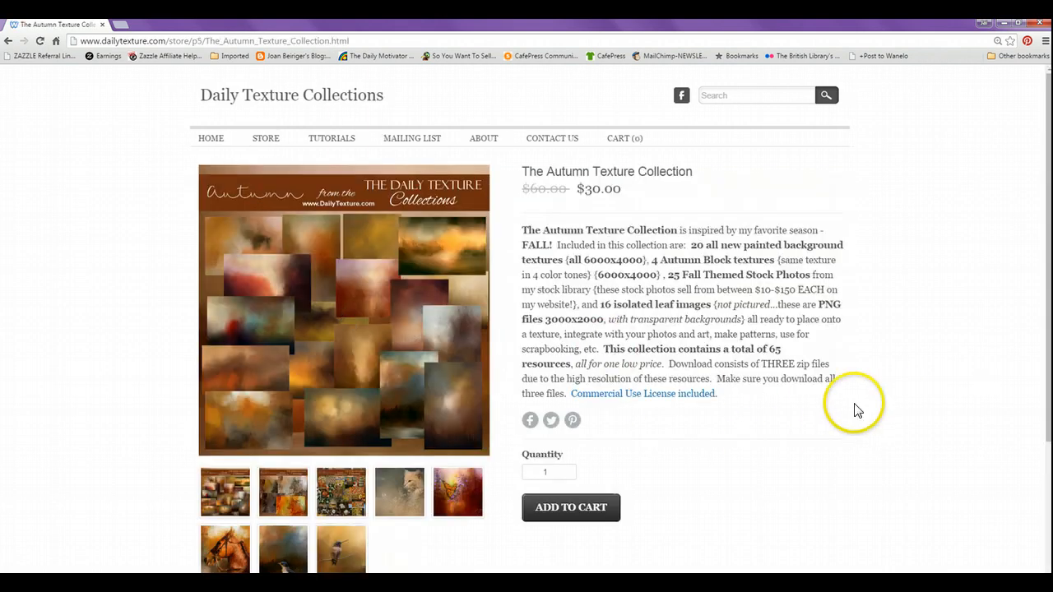
pyautogui.scroll(-3, 855, 404)
pyautogui.scroll(3, 853, 404)
pyautogui.scroll(-3, 853, 412)
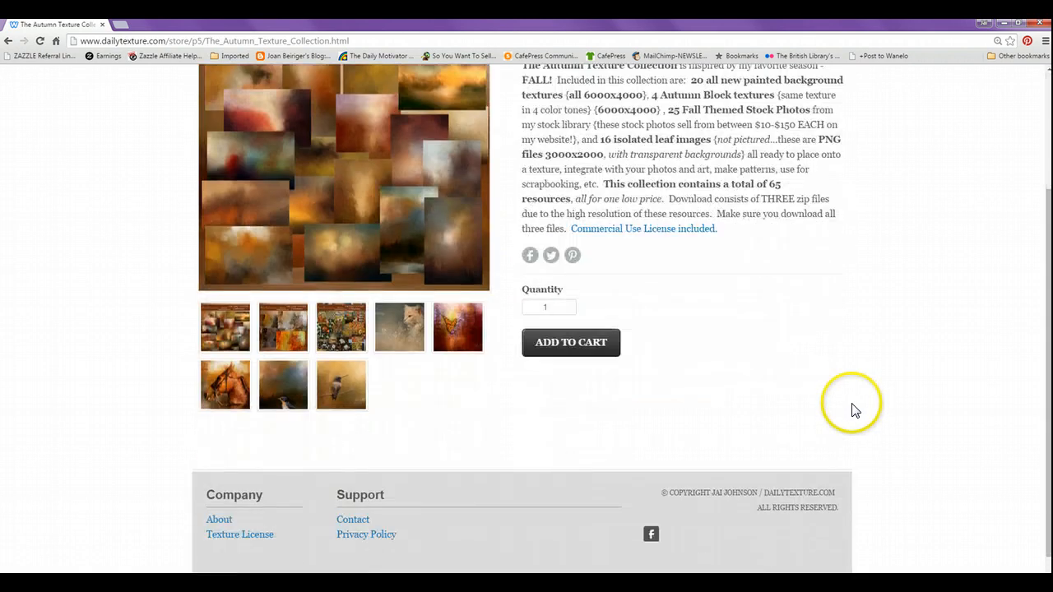
pyautogui.scroll(2, 854, 412)
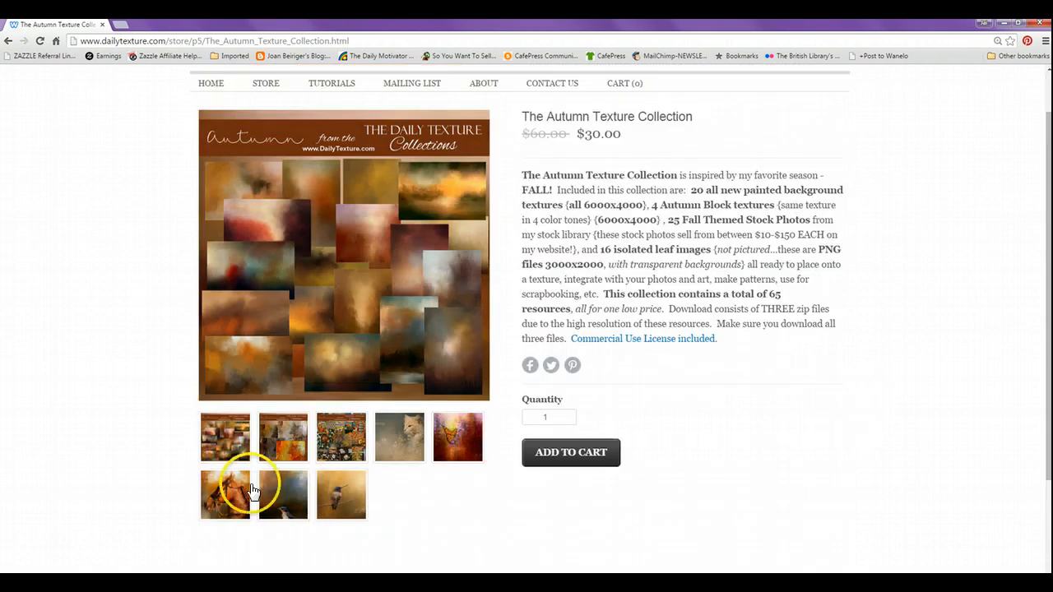
pyautogui.click(333, 448)
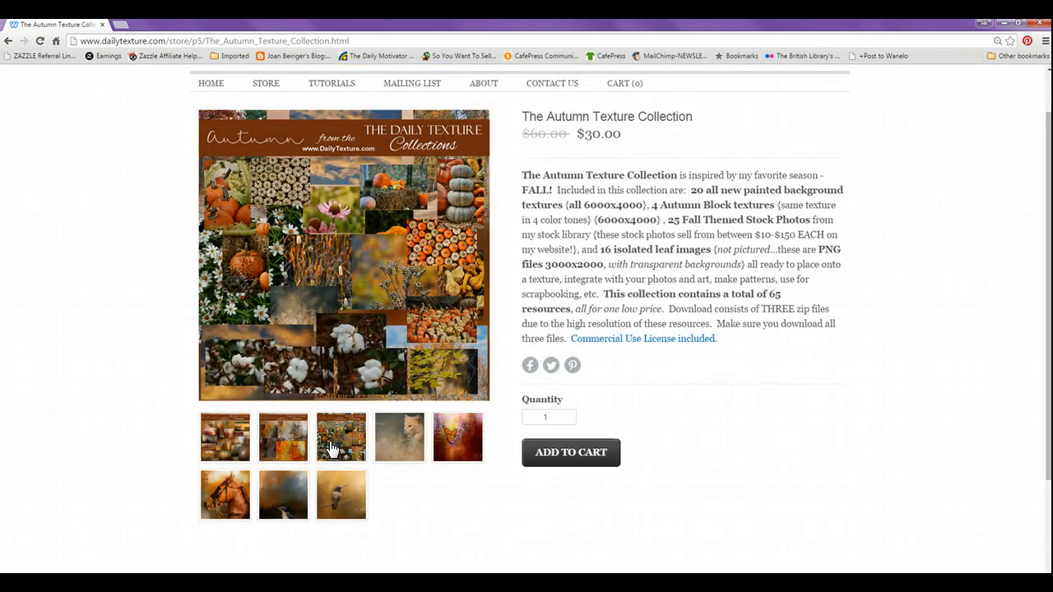
pyautogui.click(340, 255)
# Open the Cool Beach Morning Texture Collection from the store and view its public domain images and seascape example.
pyautogui.click(271, 83)
pyautogui.click(538, 326)
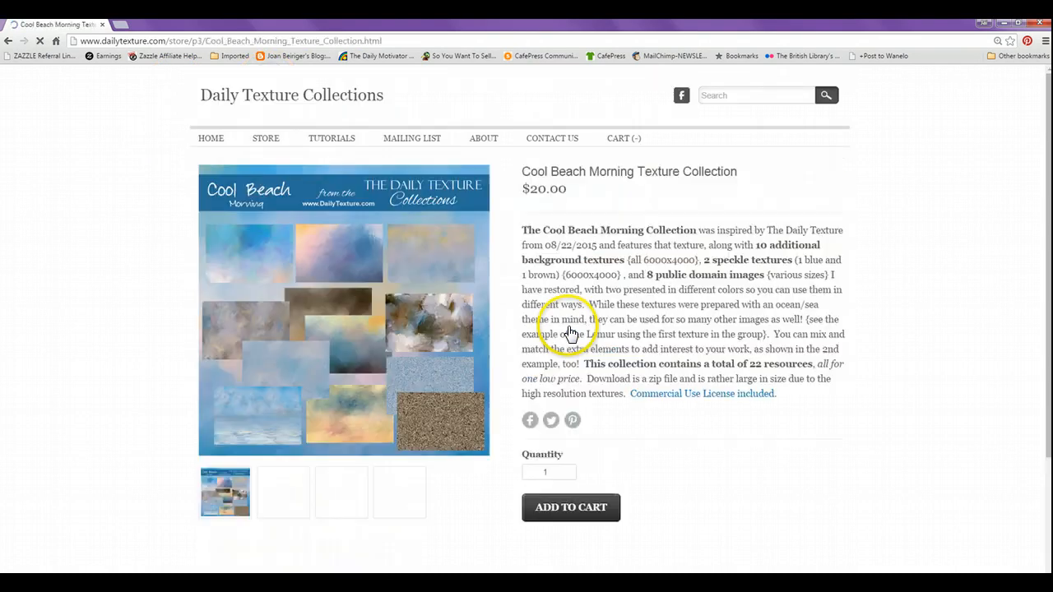
pyautogui.click(288, 500)
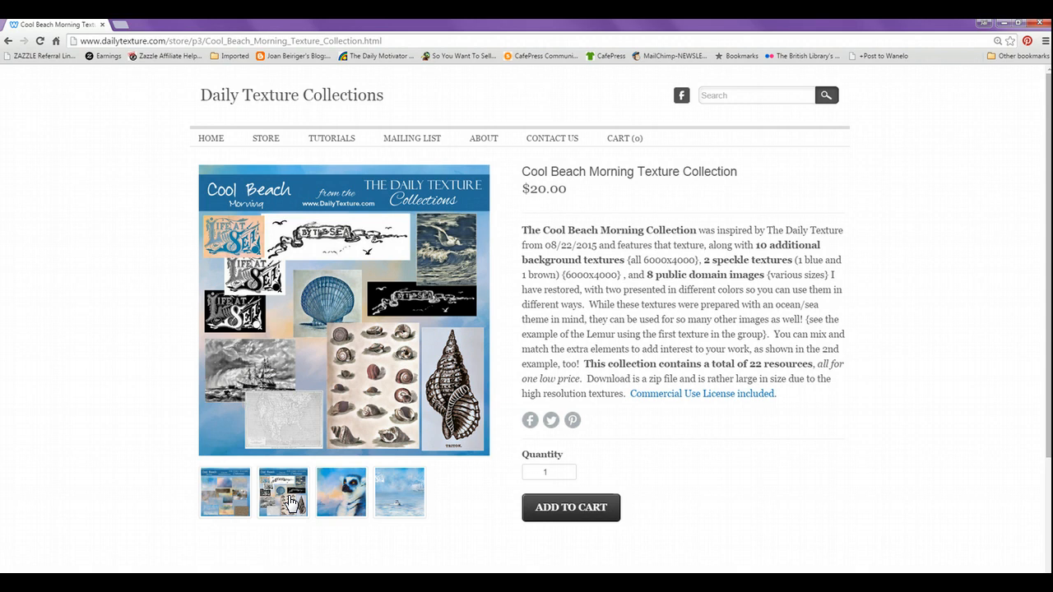
pyautogui.click(398, 505)
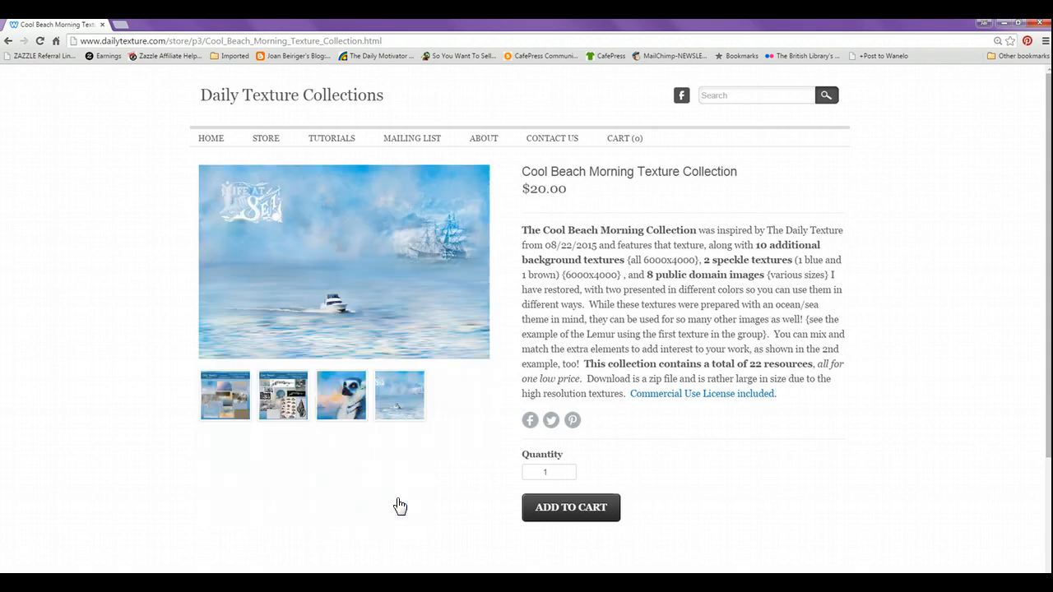
# View the Salmon Garden Texture Collection page and return to the store's list of collections.
pyautogui.click(265, 137)
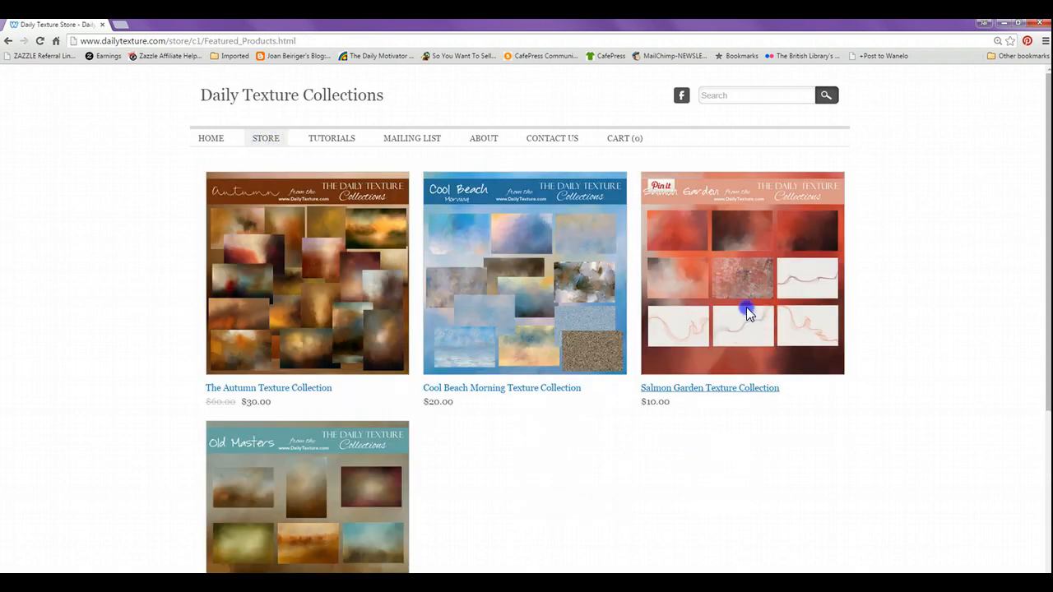
pyautogui.click(747, 307)
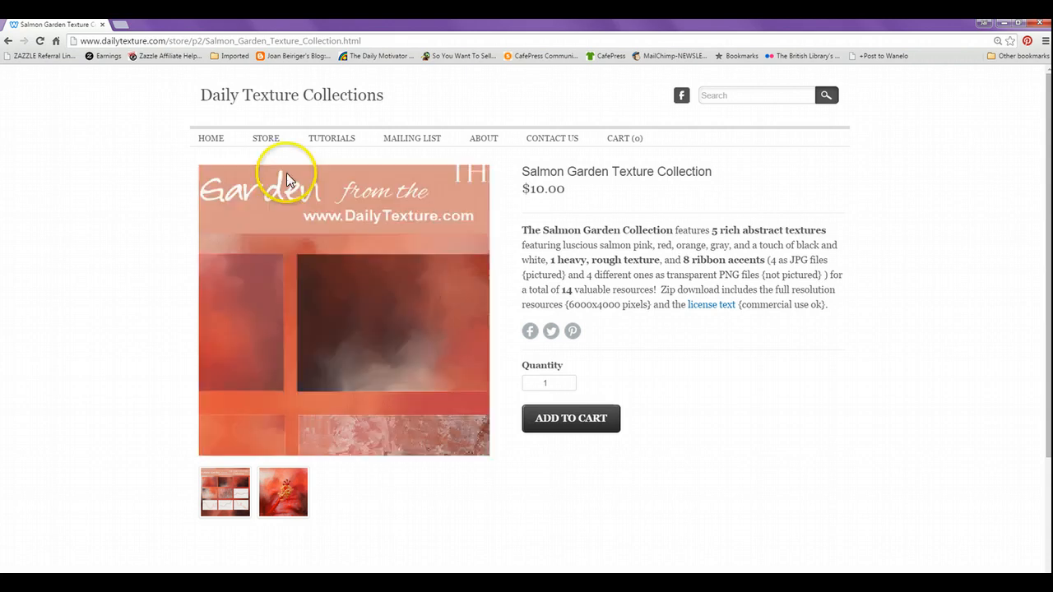
pyautogui.click(271, 144)
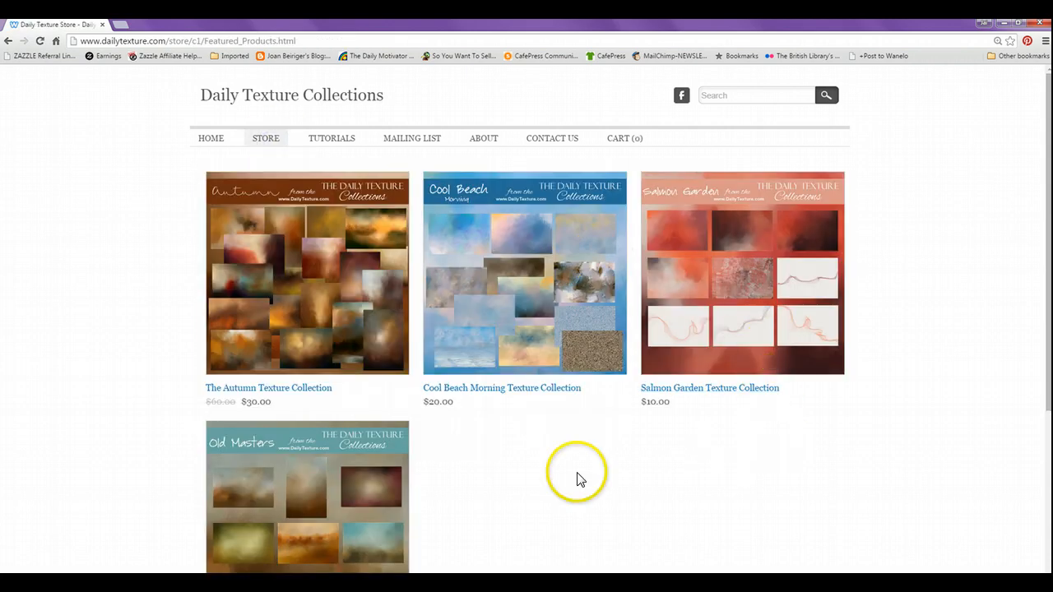
pyautogui.scroll(-3, 576, 477)
pyautogui.scroll(3, 576, 477)
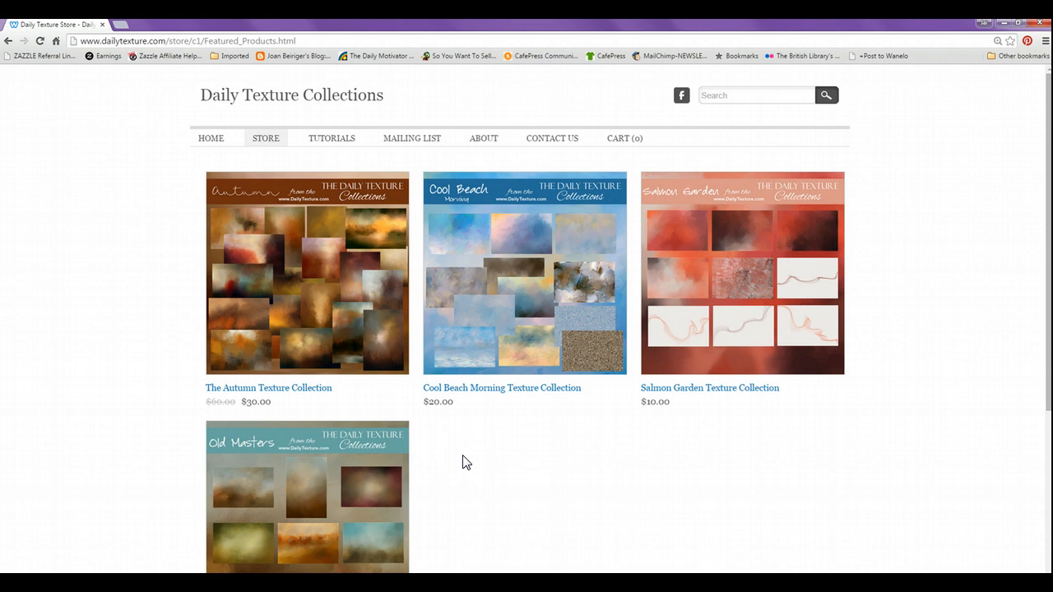
# Revisit The Autumn Texture Collection page and open the site's video tutorials page.
pyautogui.click(492, 511)
pyautogui.click(340, 354)
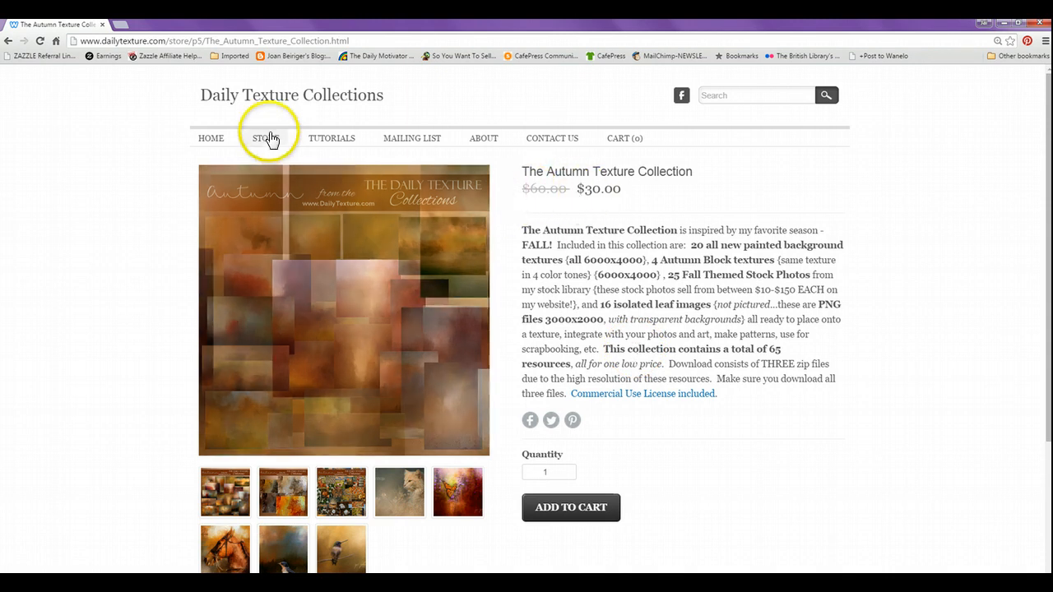
pyautogui.click(313, 138)
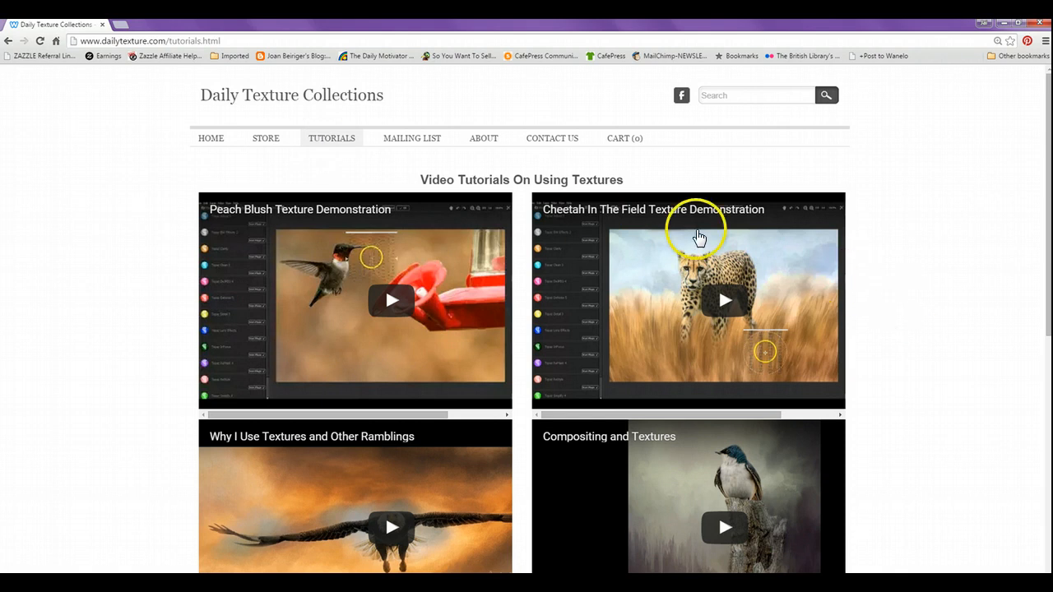
# View the mailing list sign-up page, and return through the store to open the Texture License page.
pyautogui.click(415, 140)
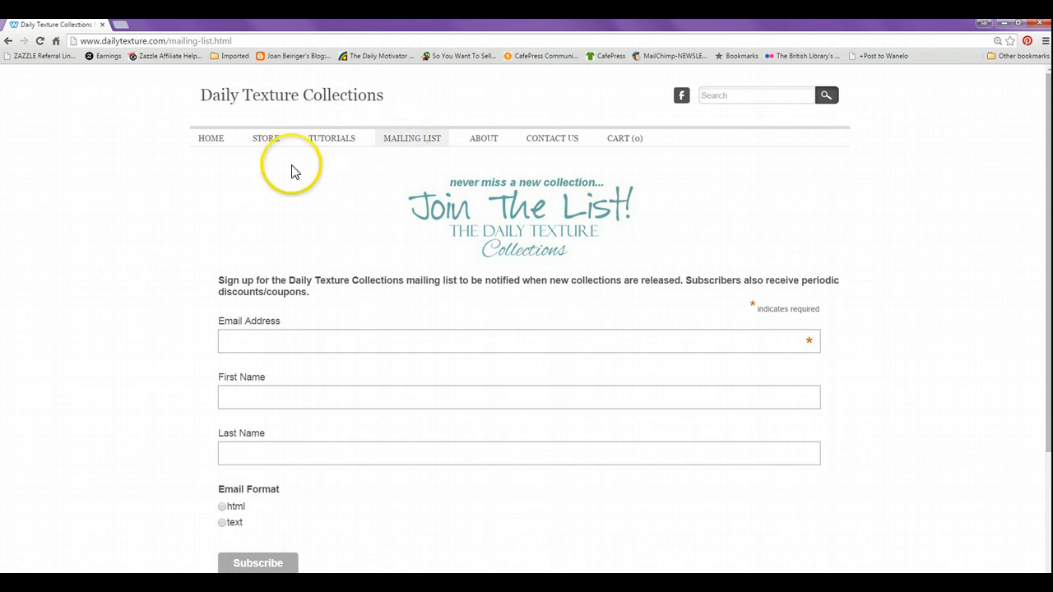
pyautogui.click(270, 143)
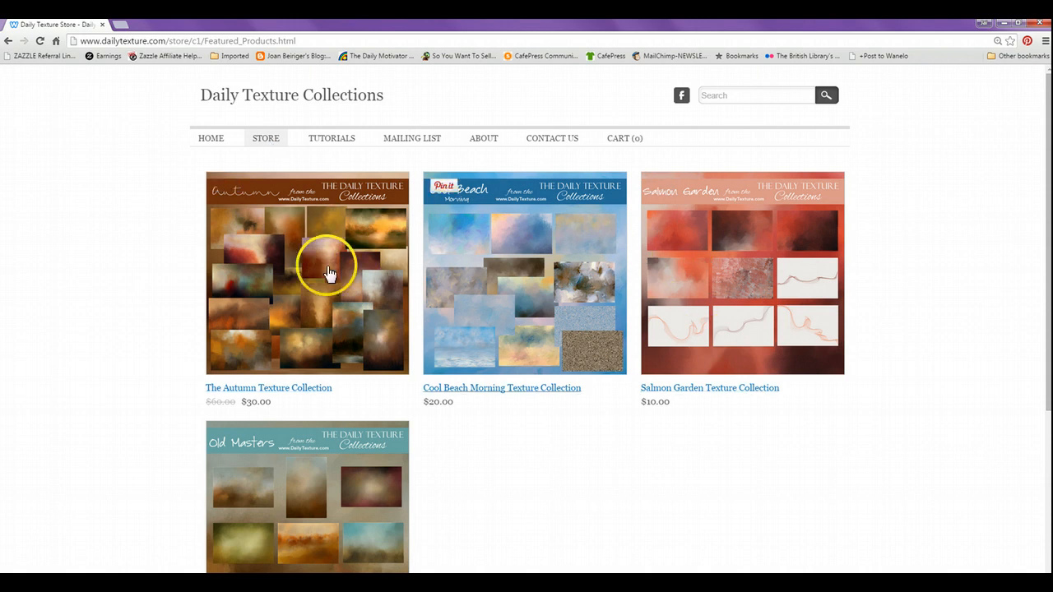
pyautogui.moveTo(526, 143)
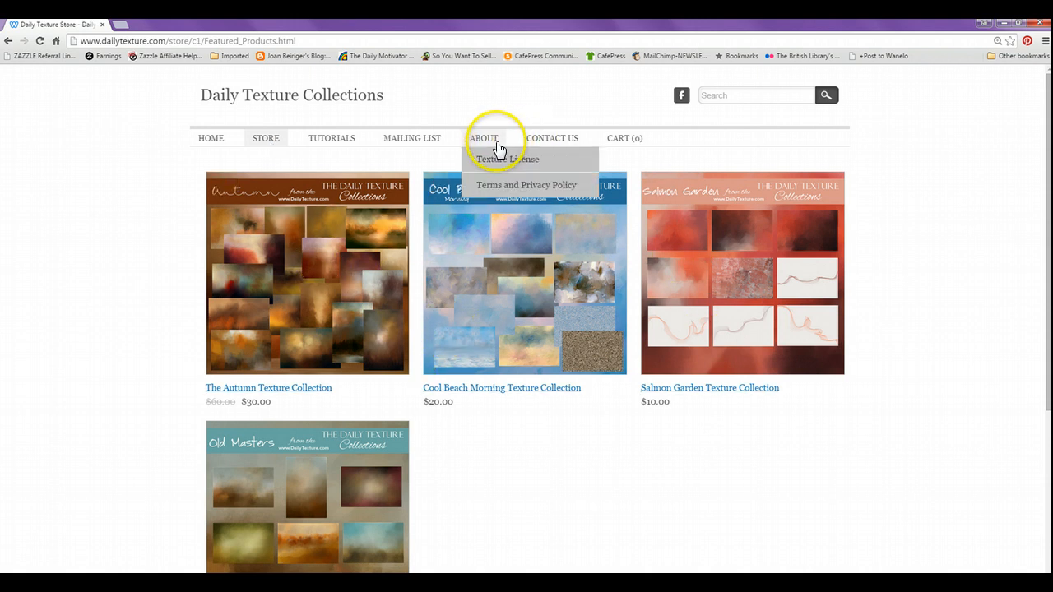
pyautogui.click(502, 163)
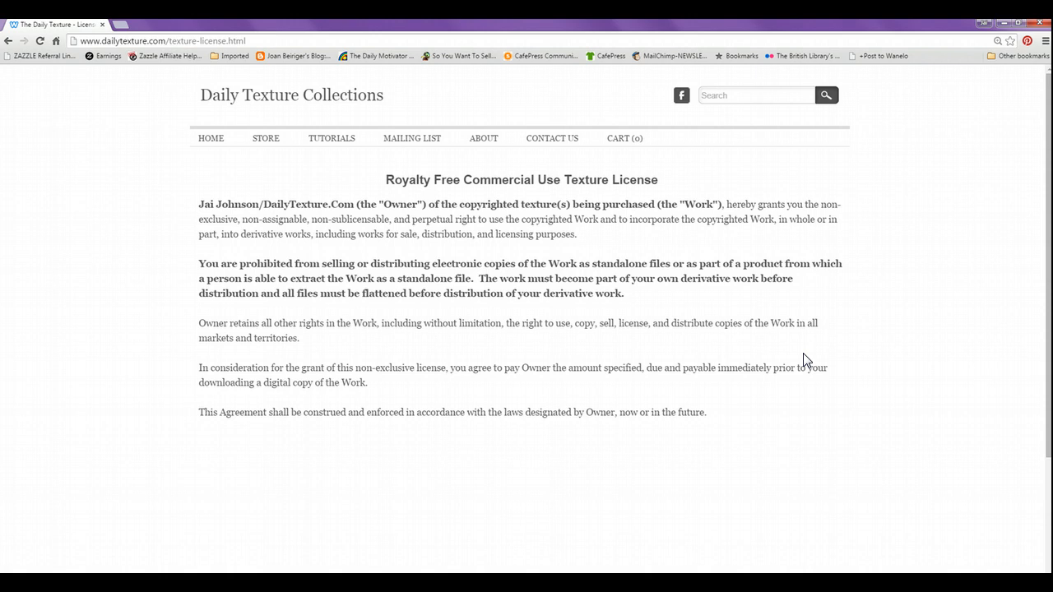
# Return through the store to the site's home page and look over its introduction and links to the individual textures.
pyautogui.click(270, 141)
pyautogui.click(215, 138)
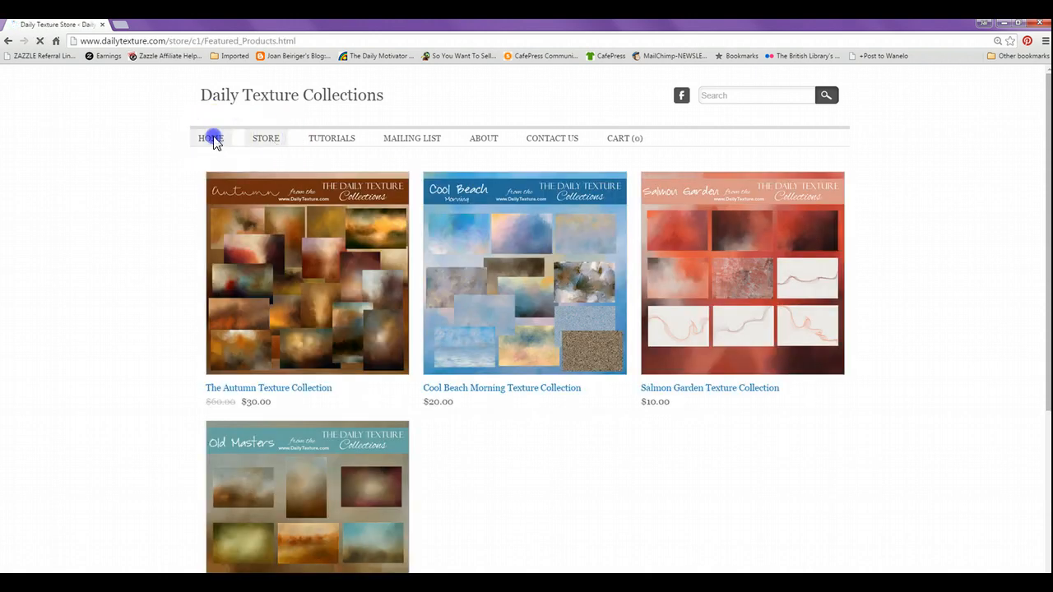
pyautogui.scroll(-1, 947, 400)
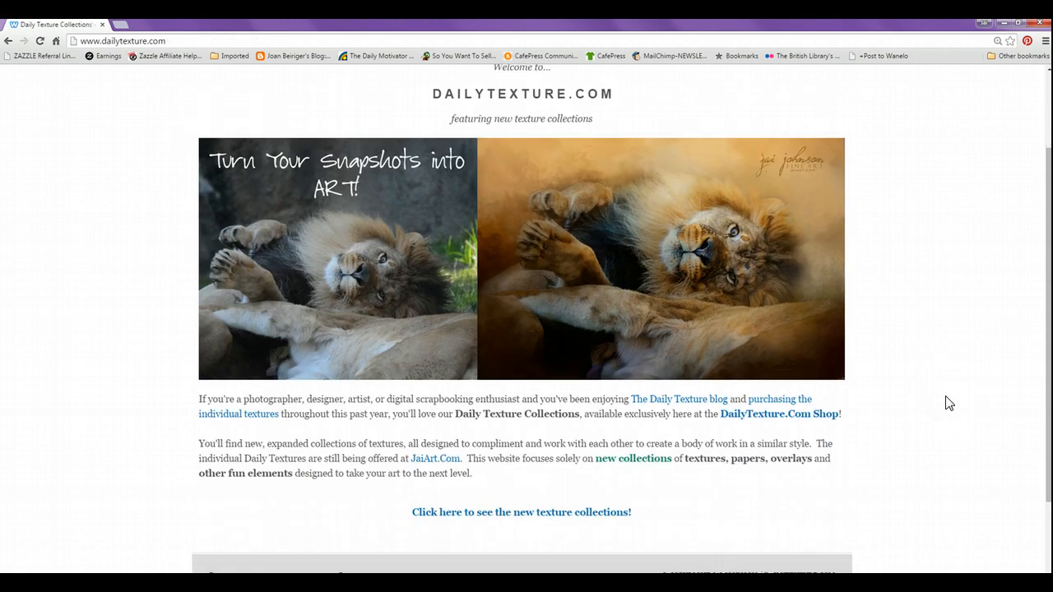
pyautogui.scroll(-1, 948, 403)
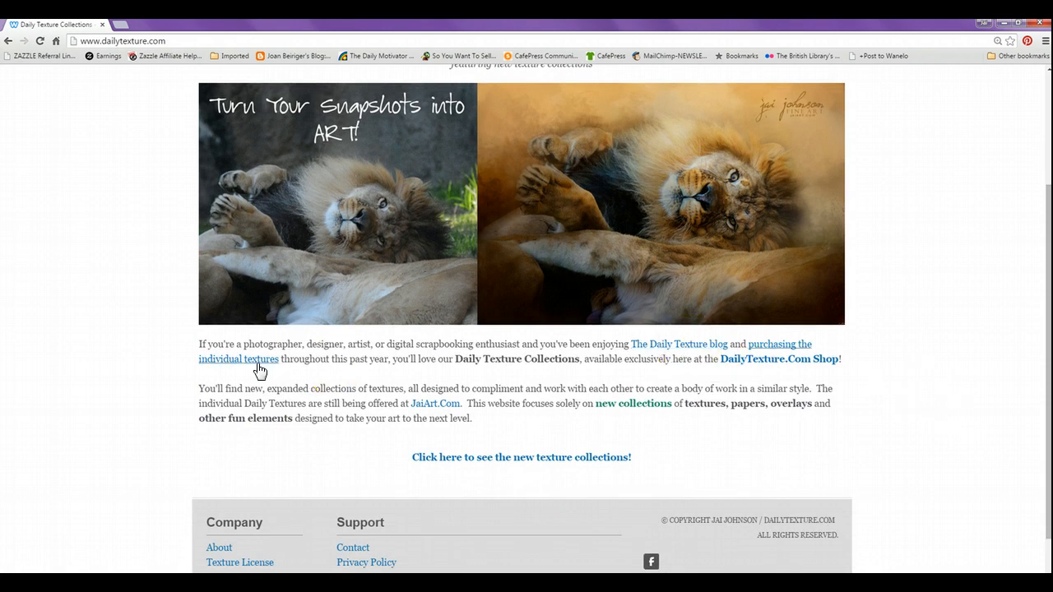
pyautogui.scroll(2, 878, 395)
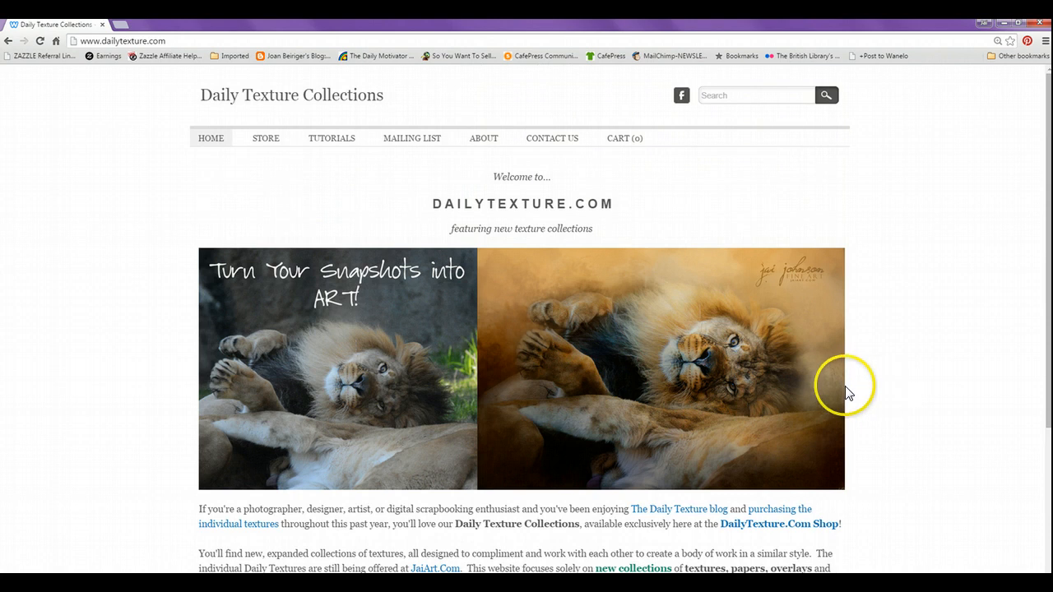
pyautogui.moveTo(845, 387)
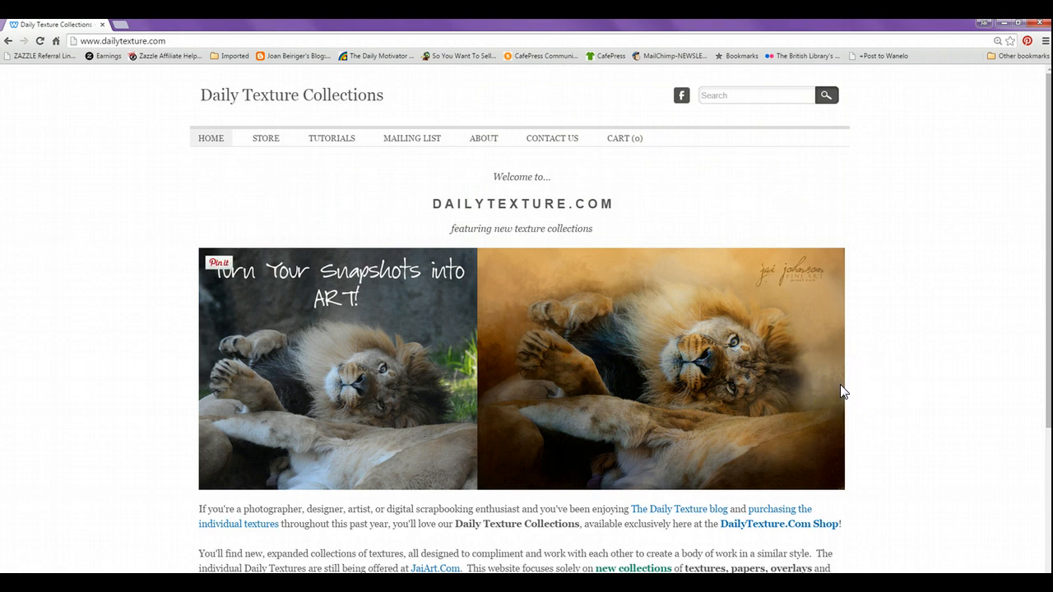